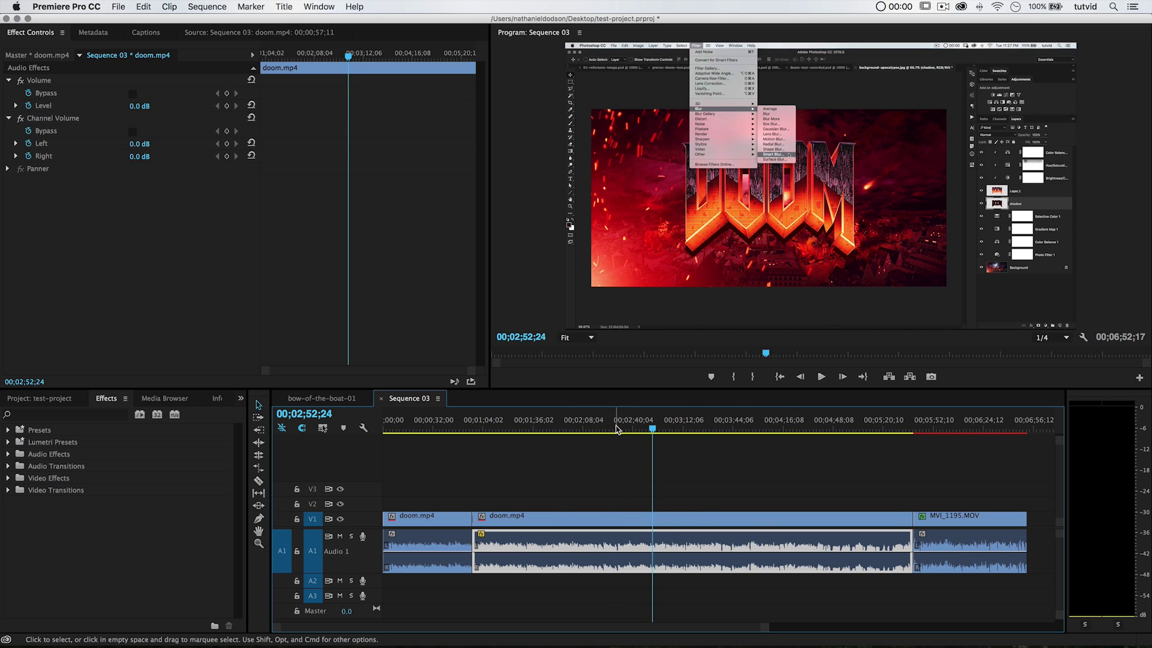
Scrub to the voice section and play doom.mp4 from about 00;02;54 to hear its current sound.
left_click_drag(616, 428, 754, 463)
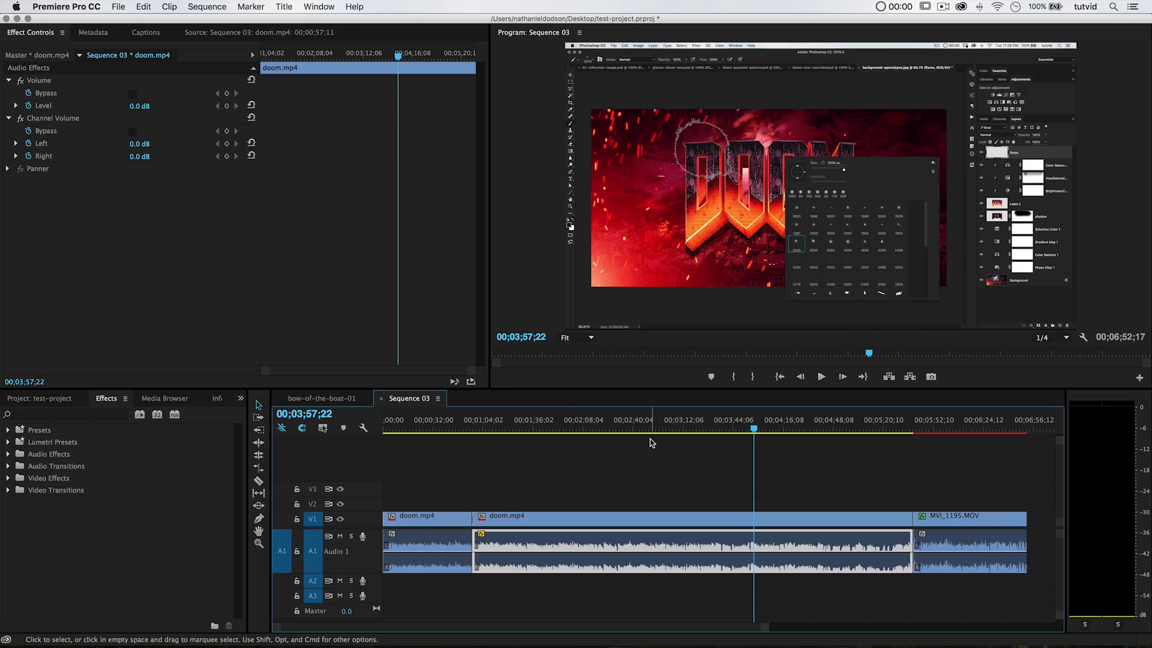
left_click(654, 430)
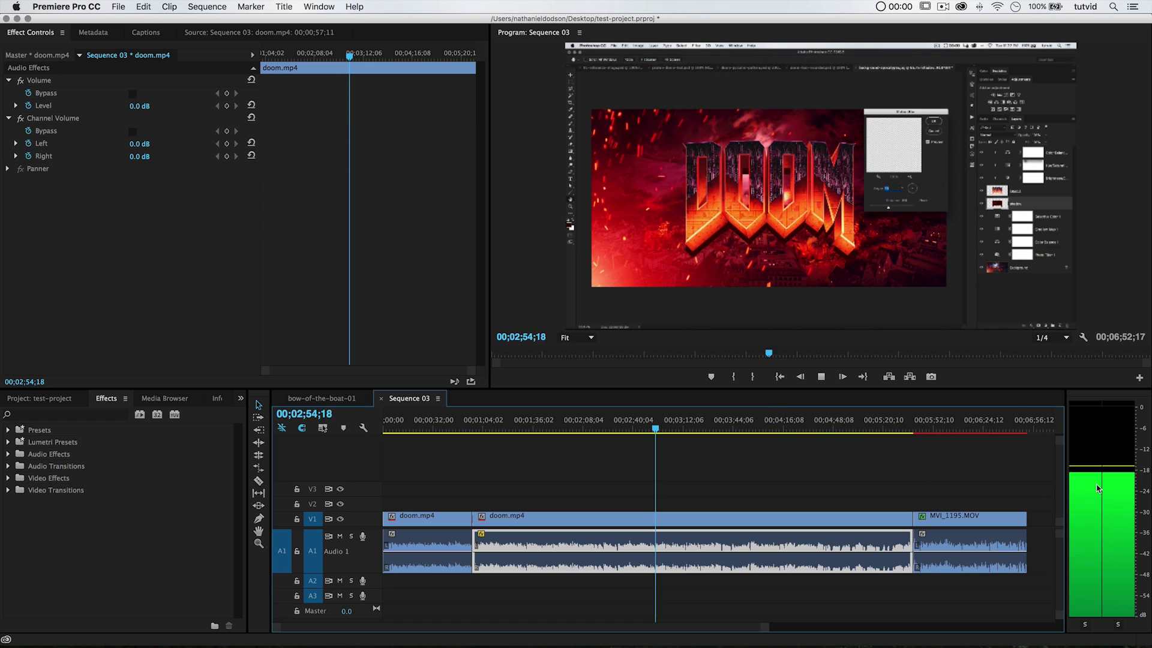
key("space")
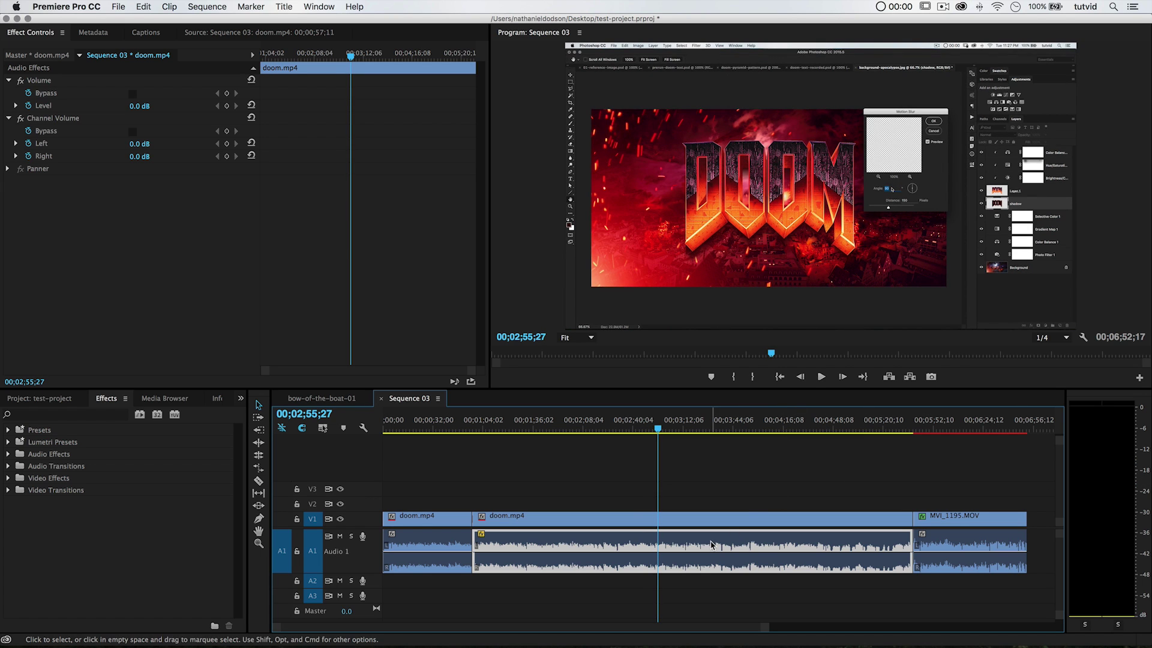
Normalize all peaks of the doom.mp4 audio clip to -3 dB and preview the louder result.
right_click(648, 538)
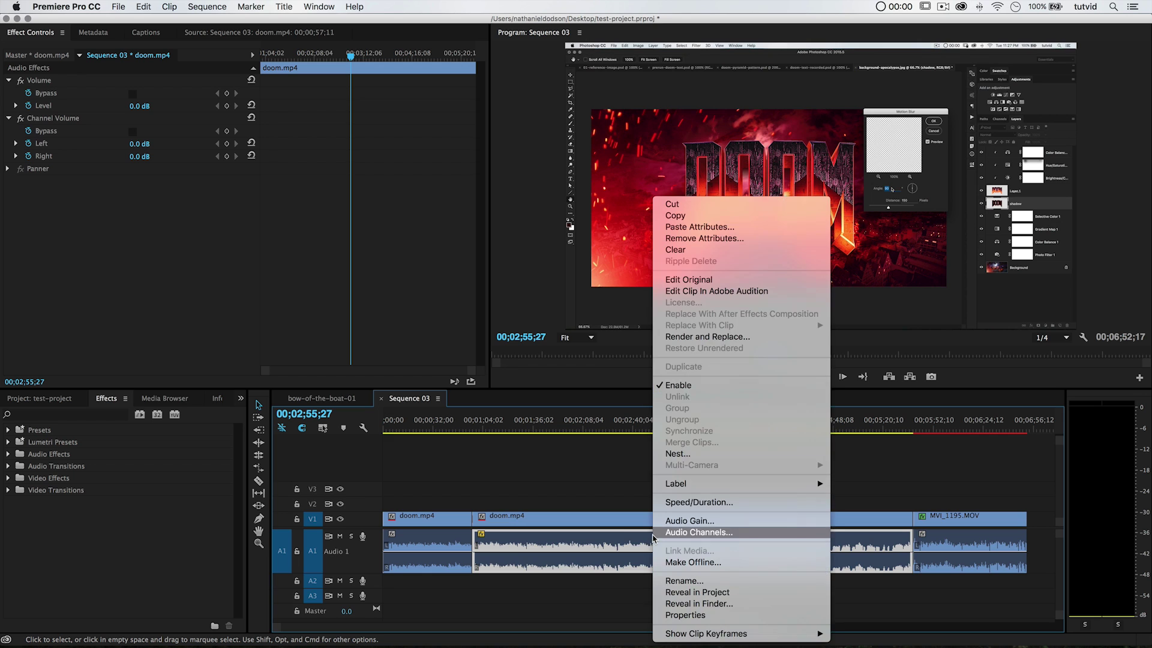
left_click(690, 517)
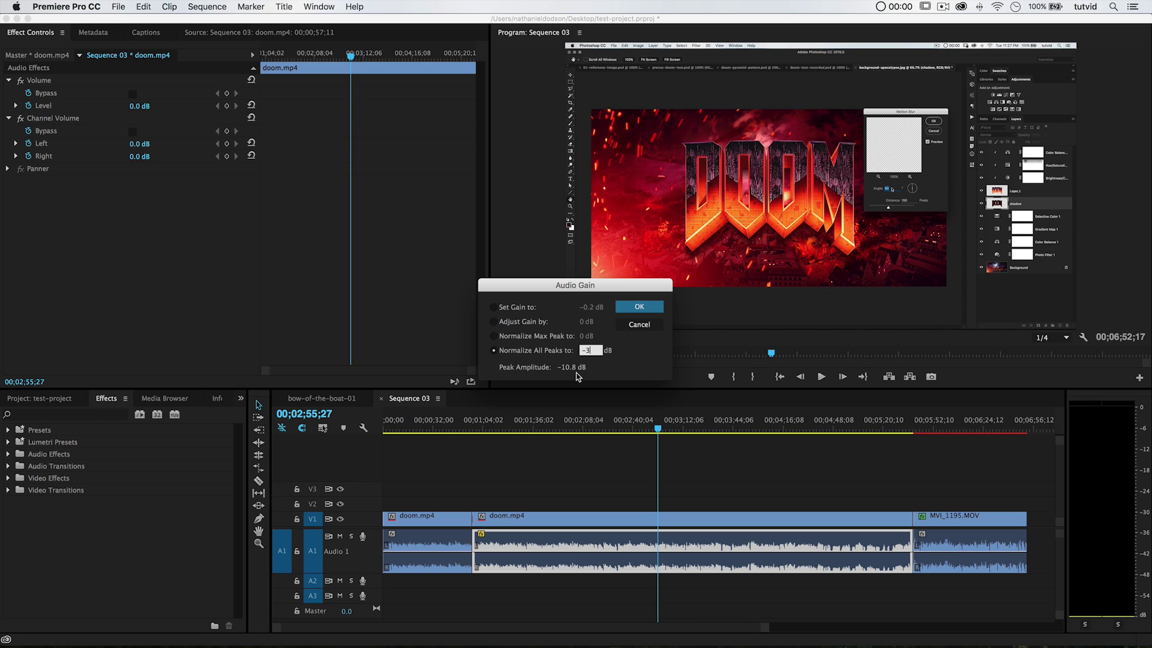
left_click(639, 308)
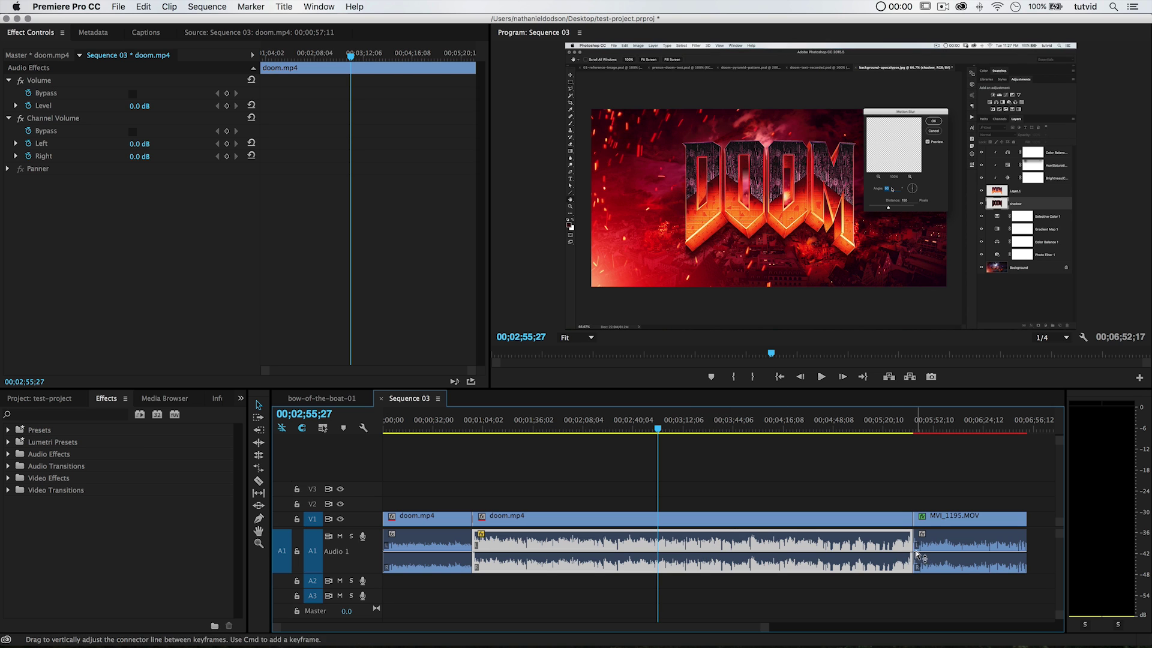
key("space")
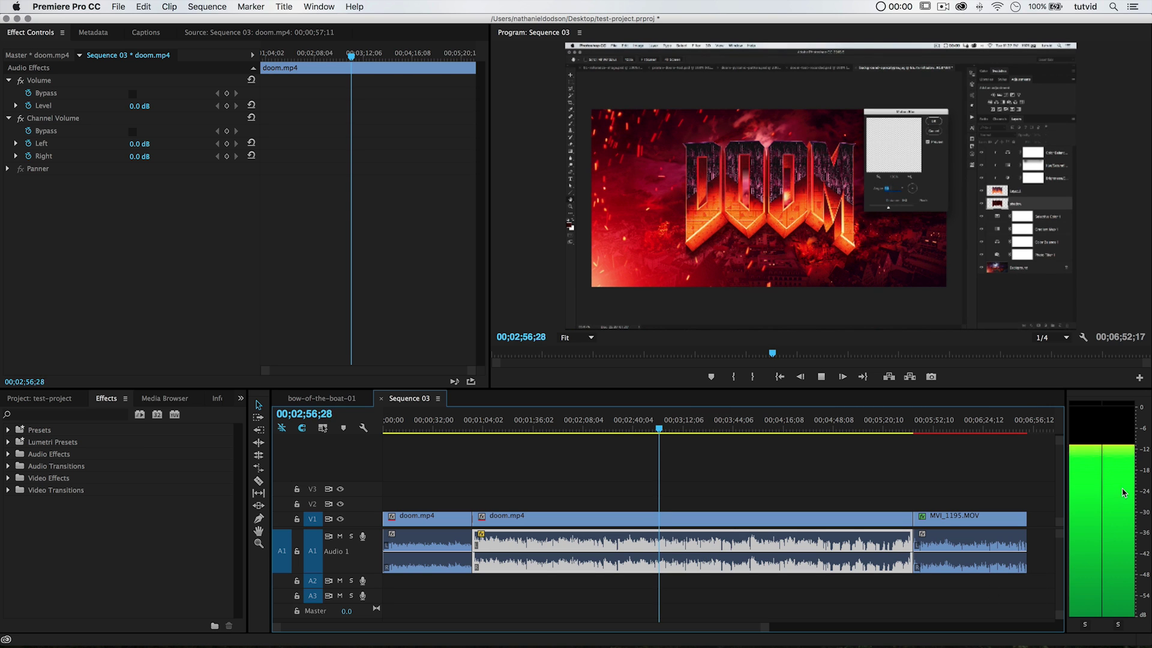
key("space")
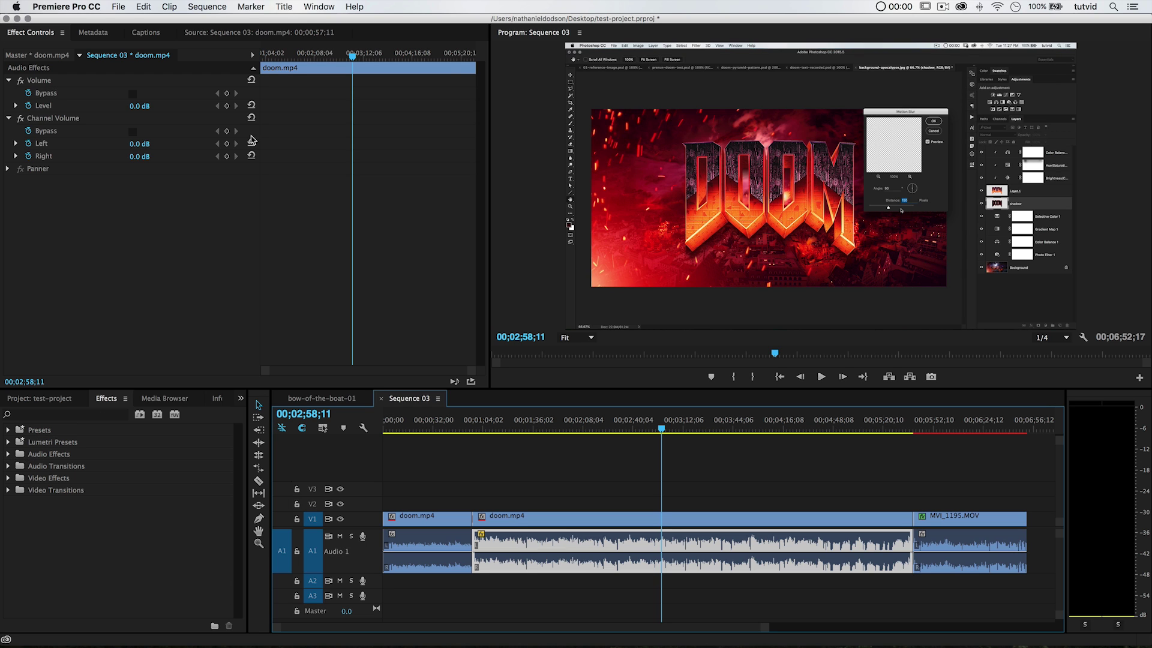
left_click(332, 6)
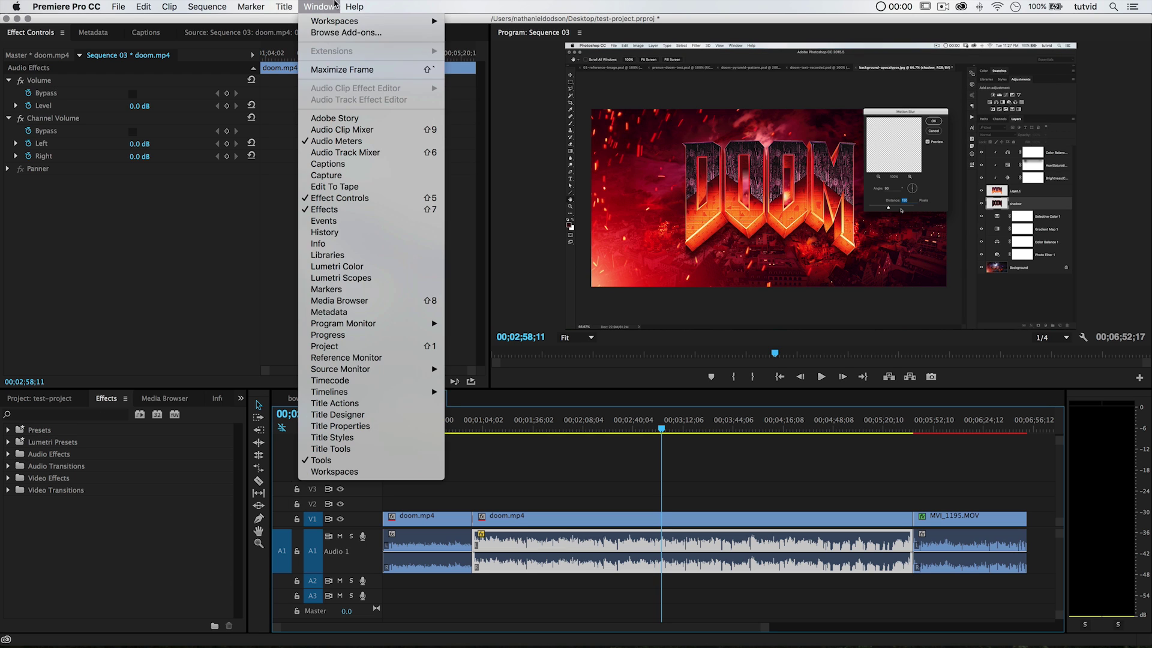
Apply the DeNoiser effect from Audio Effects to the doom.mp4 audio clip.
left_click(101, 492)
double_click(42, 455)
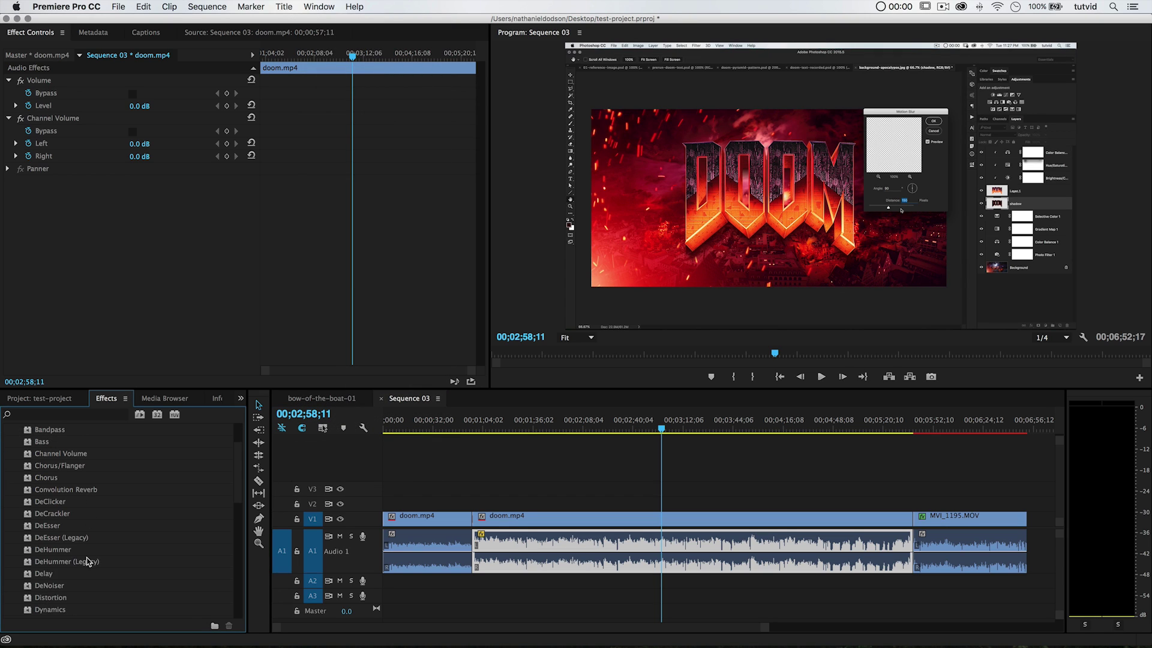
scroll(72, 563, "down", 5)
left_click_drag(59, 541, 599, 536)
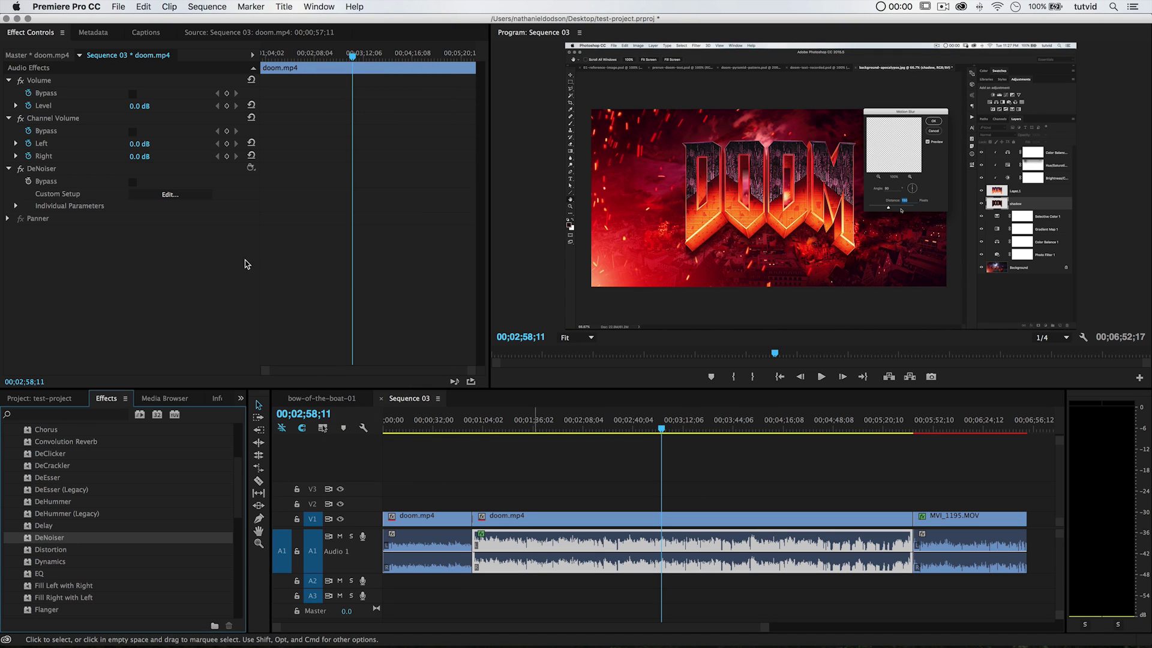
Set the DeNoiser's Reduction to about -14.8 dB in its individual parameters.
left_click(16, 206)
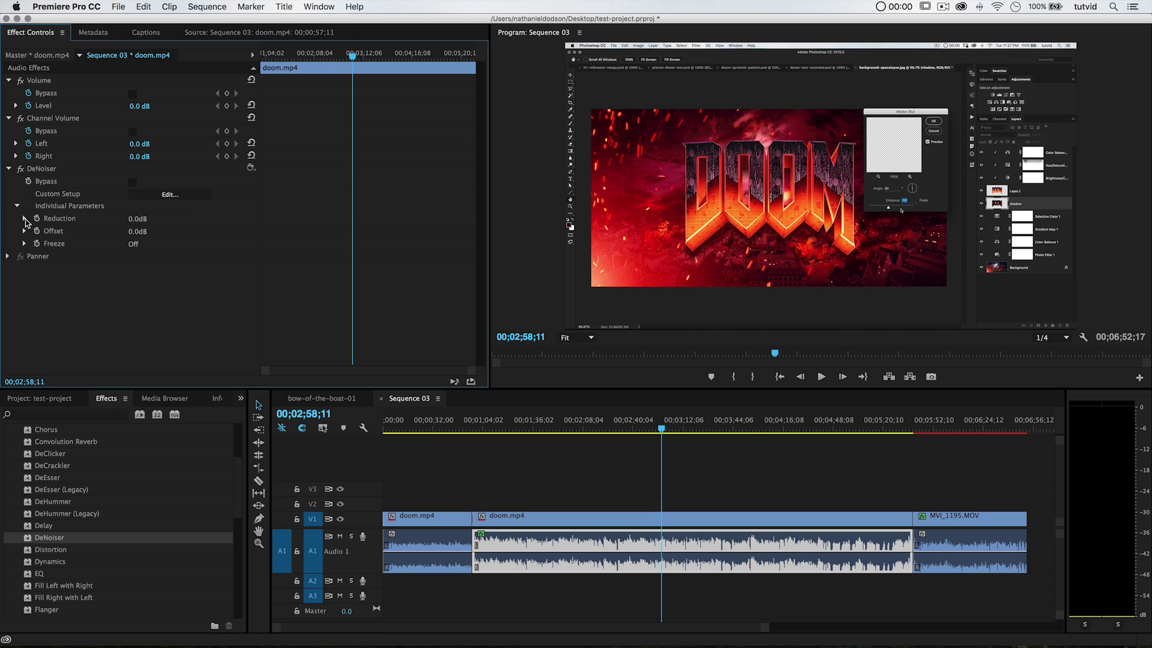
left_click(24, 218)
left_click_drag(242, 242, 241, 242)
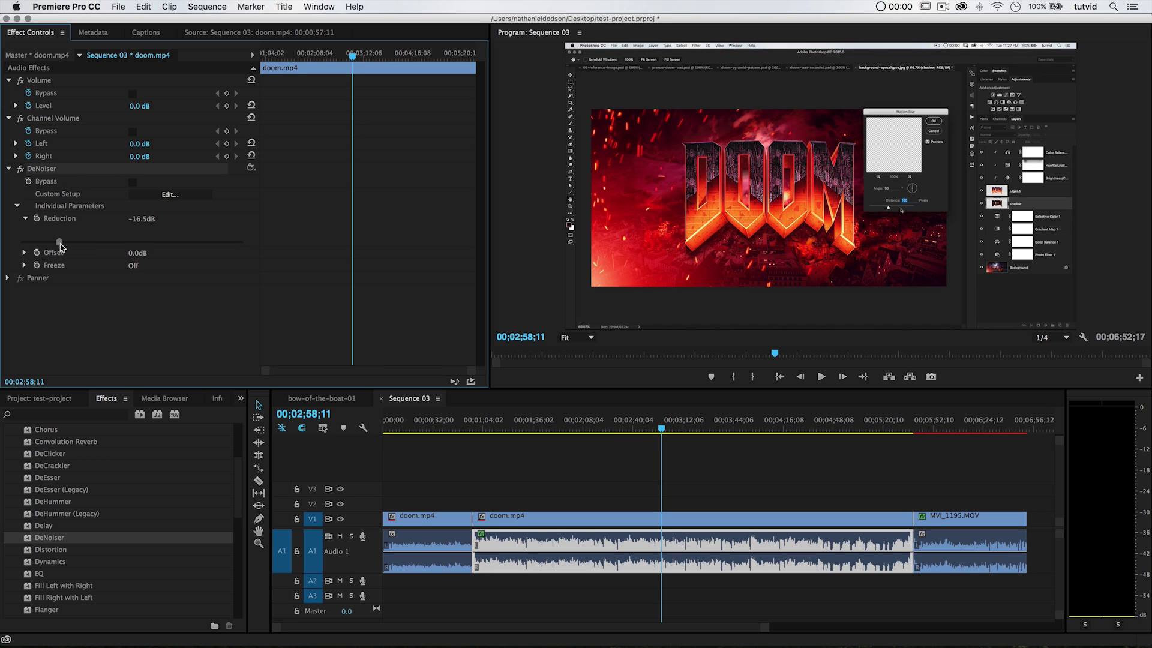
left_click_drag(60, 243, 77, 243)
left_click(9, 168)
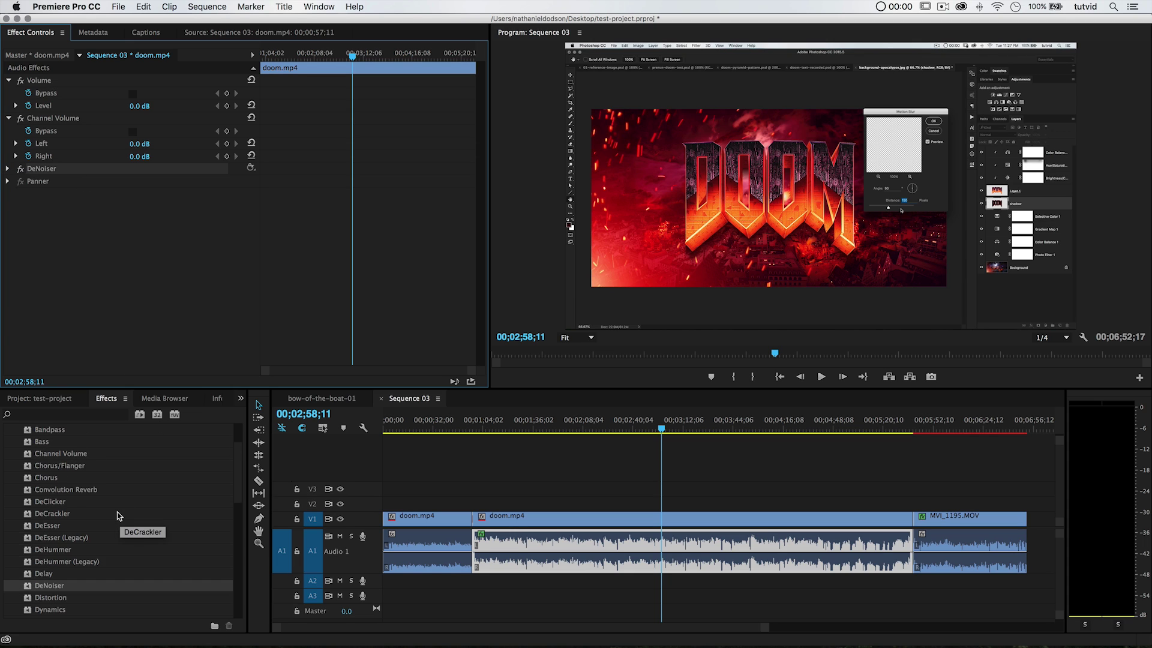
scroll(117, 533, "down", 2)
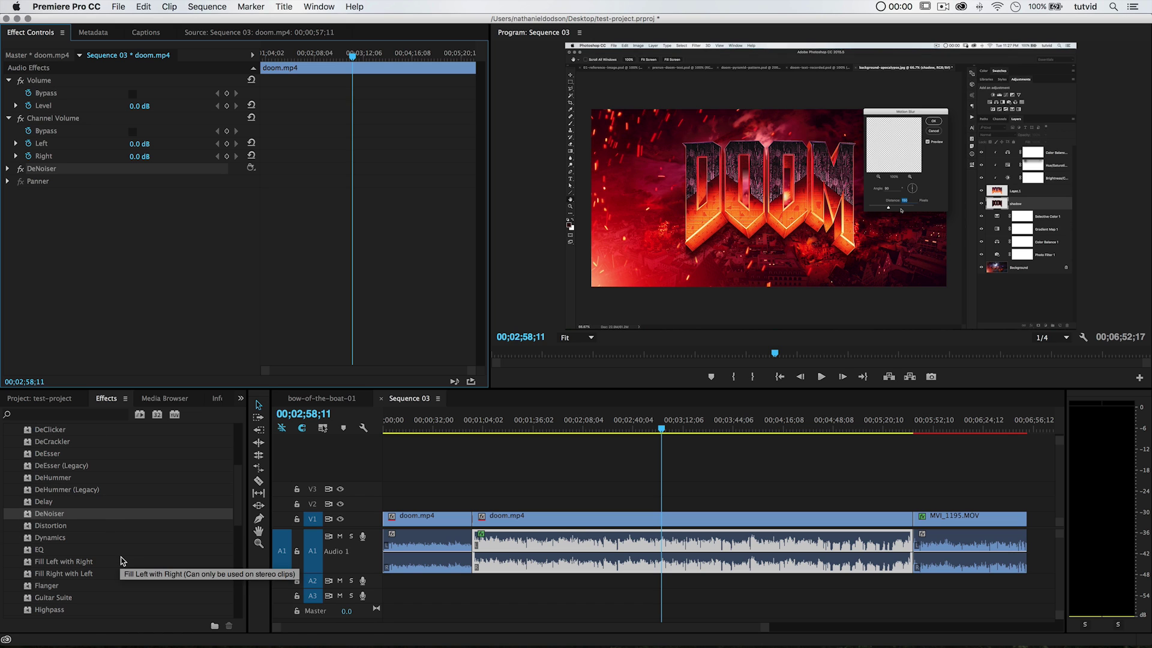
double_click(661, 547)
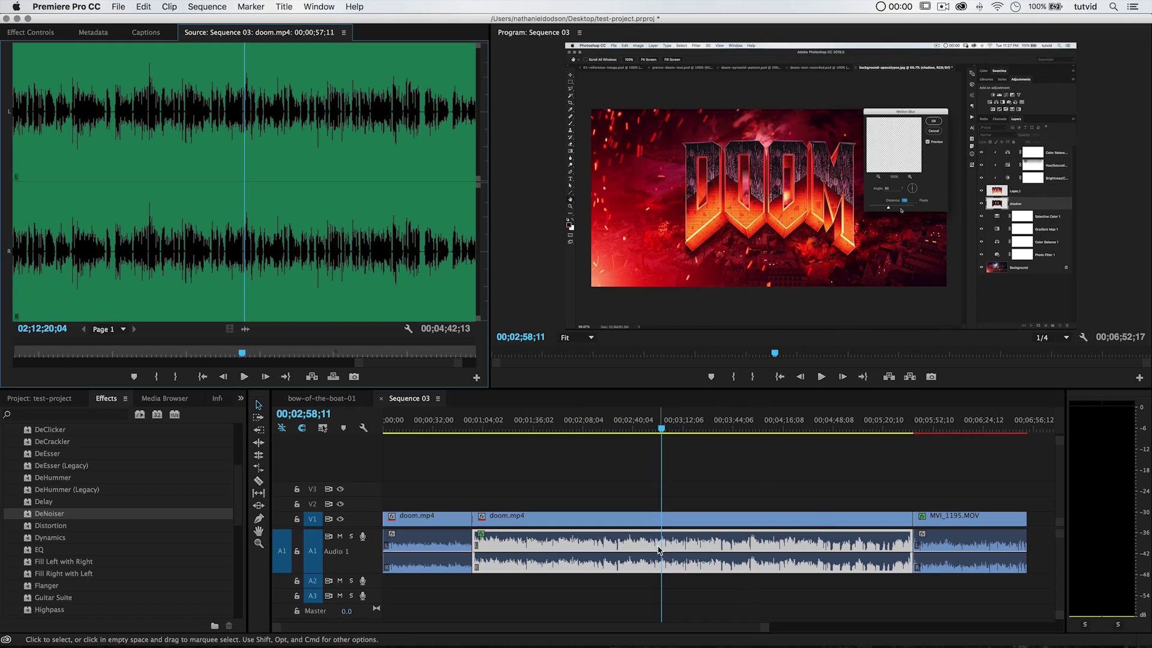
Apply the Dynamics effect from Audio Effects to the doom.mp4 audio clip.
left_click(15, 35)
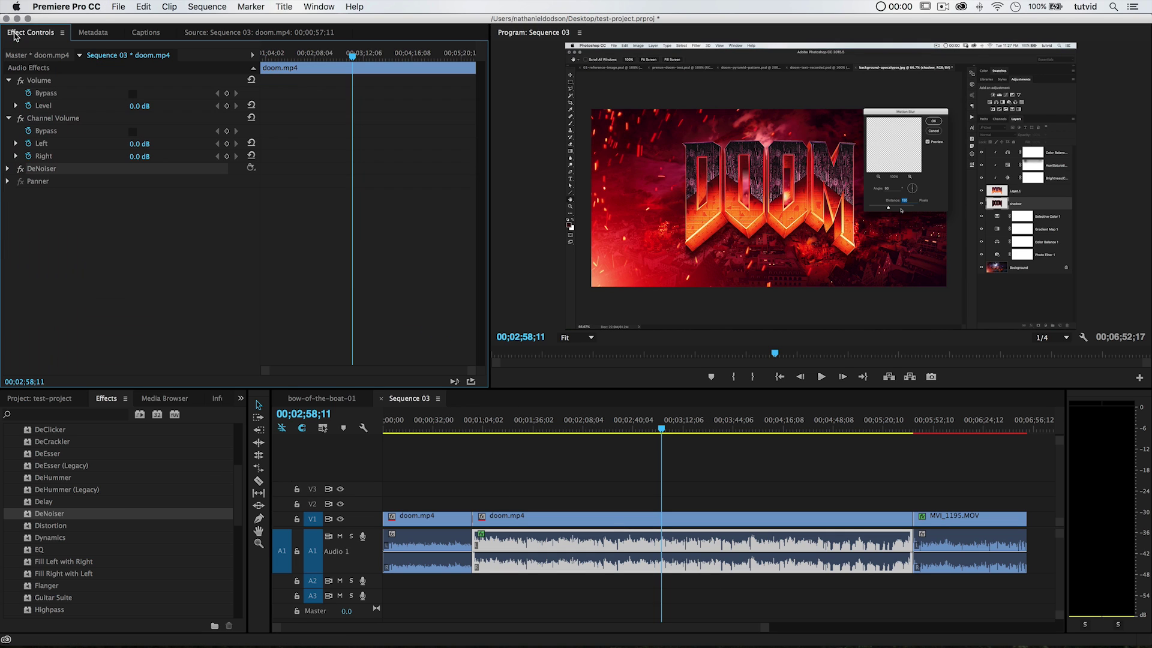
scroll(51, 541, "down", 3)
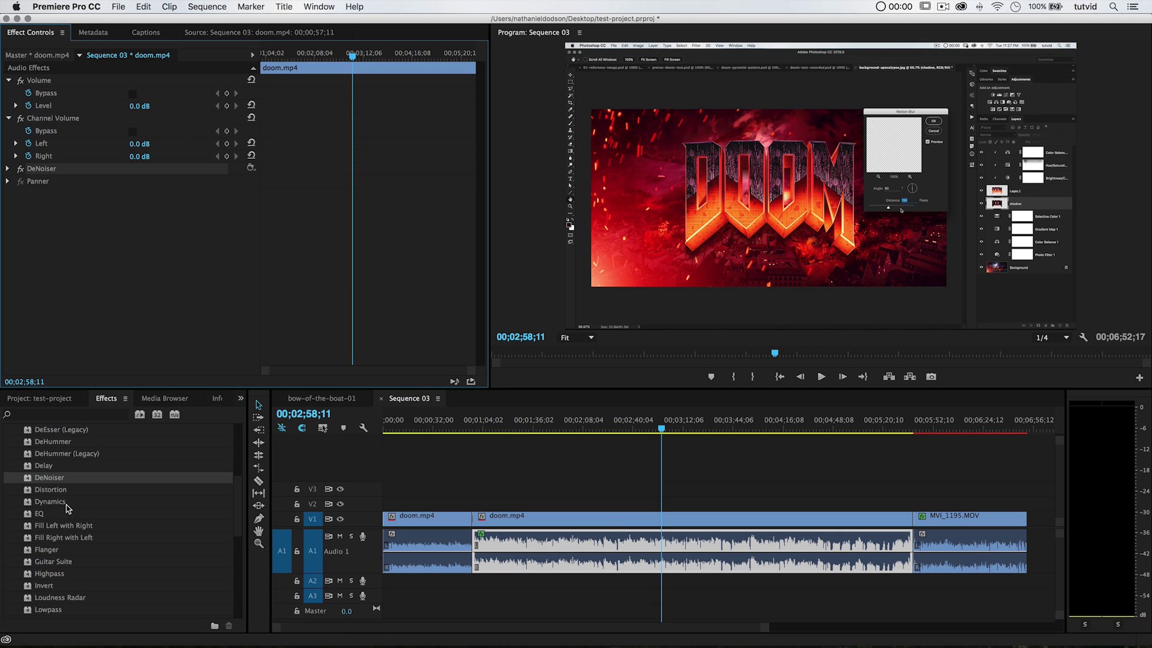
scroll(68, 509, "down", 5)
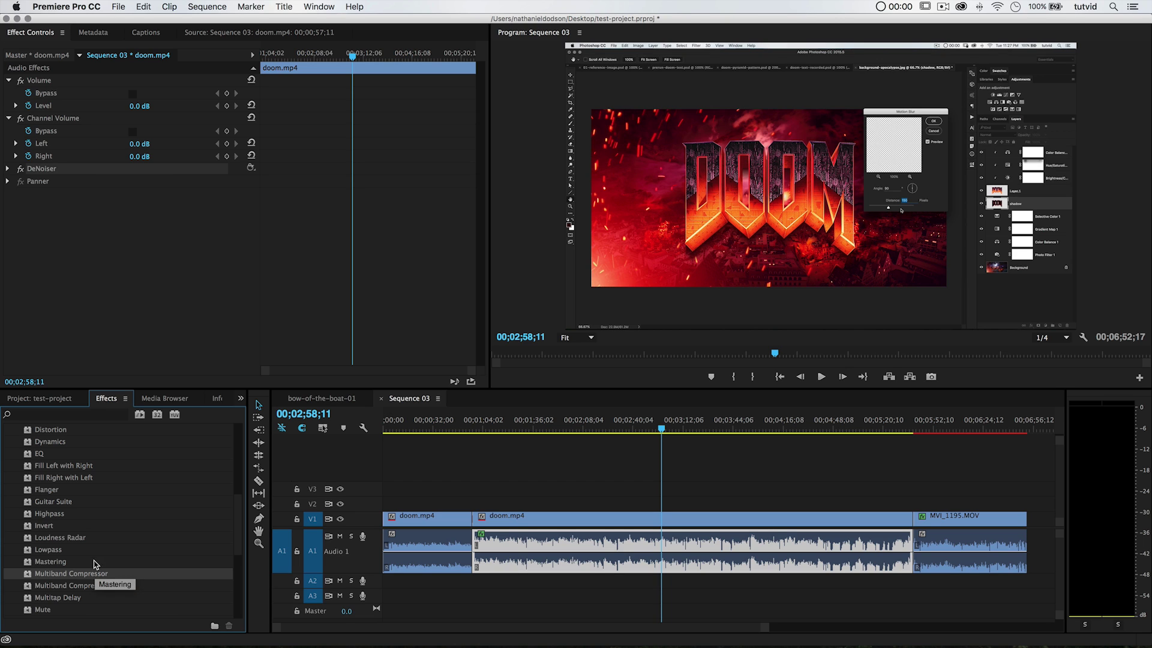
scroll(87, 549, "up", 2)
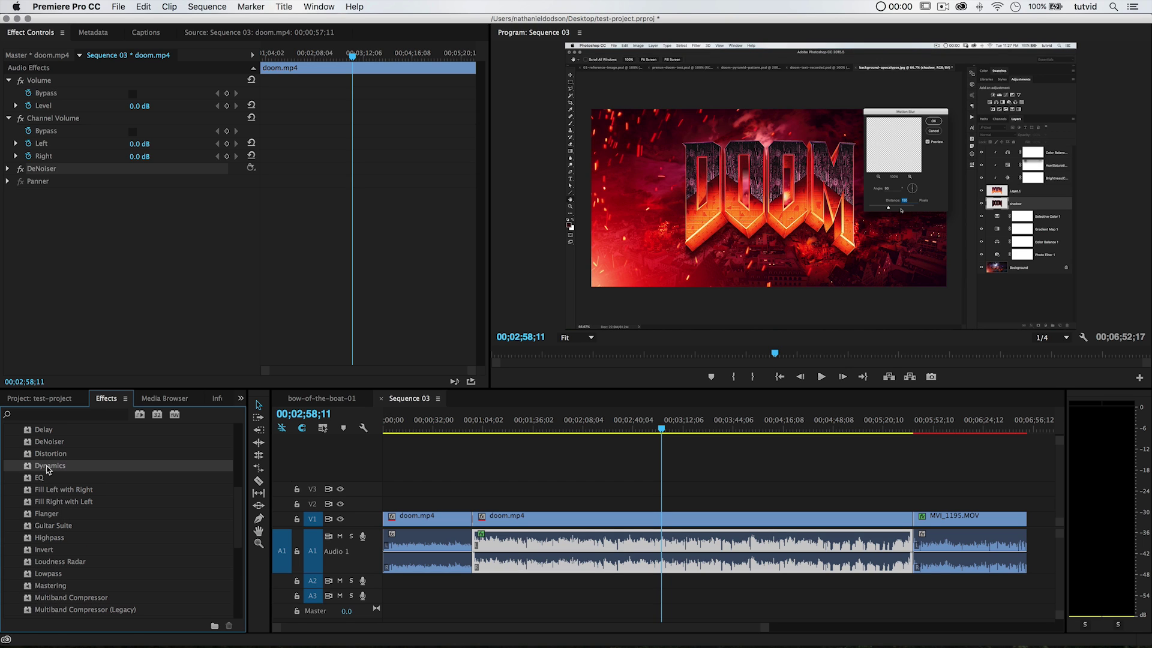
left_click_drag(456, 532, 662, 541)
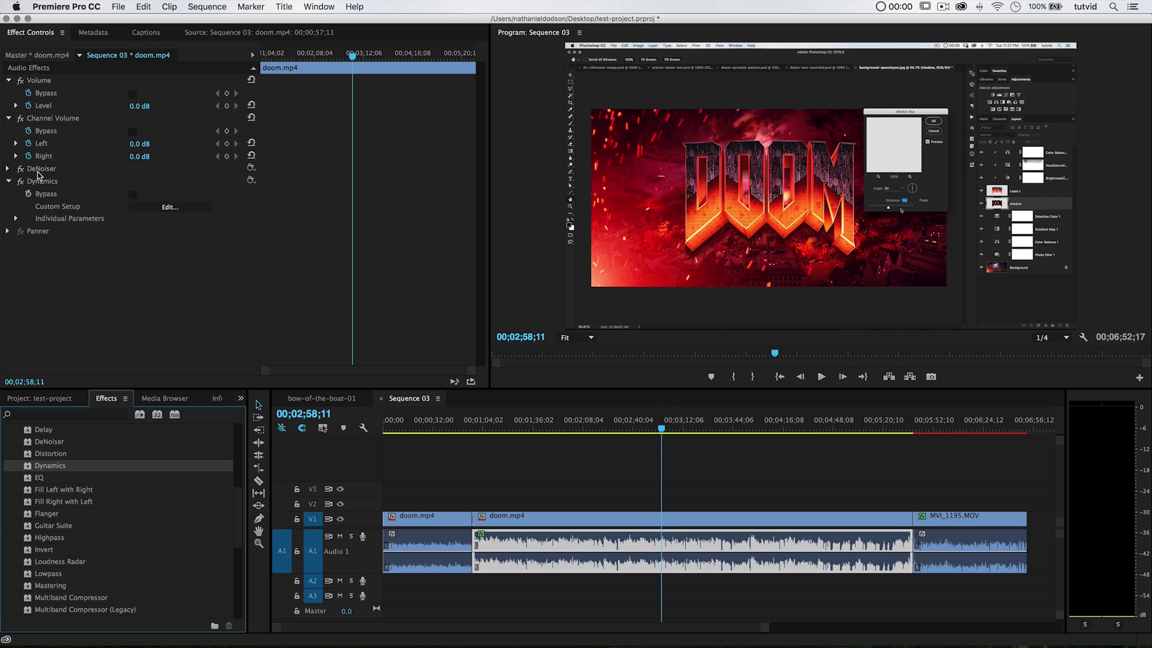
Open the Dynamics editor and keep the soft compression preset.
left_click(182, 210)
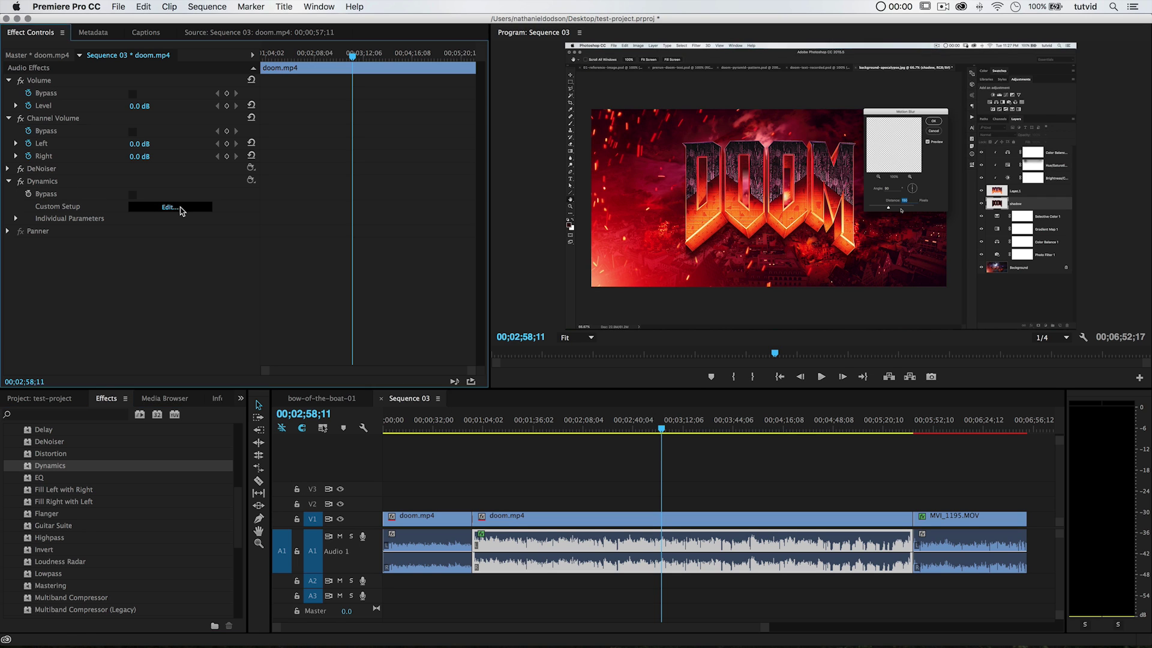
left_click(610, 200)
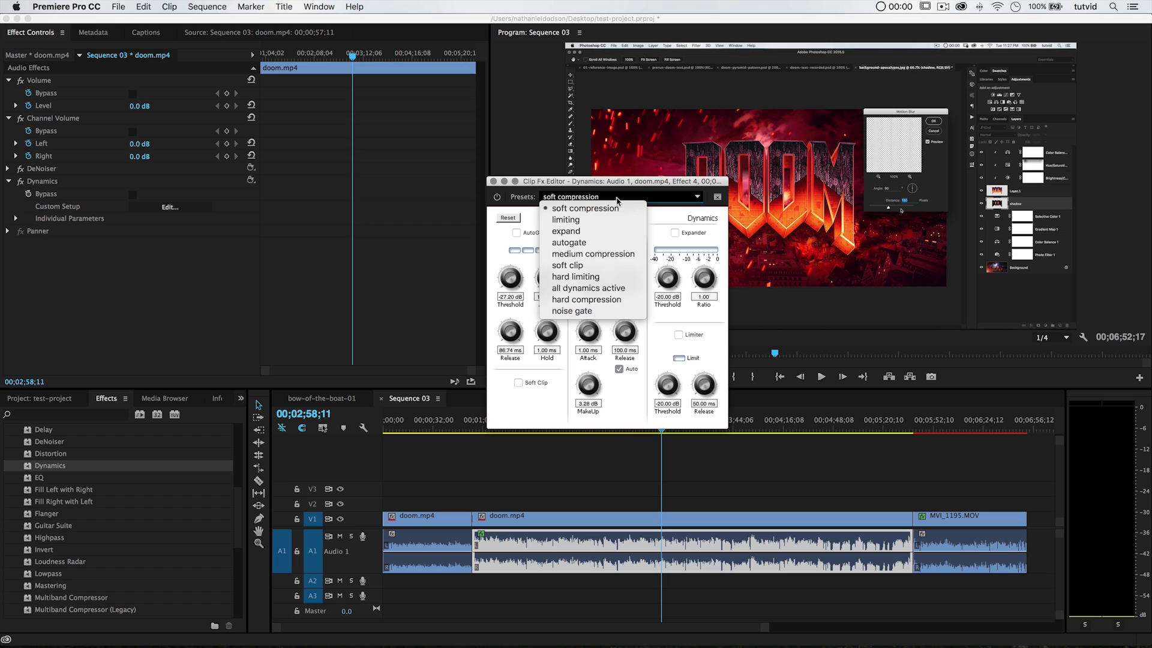
left_click(610, 210)
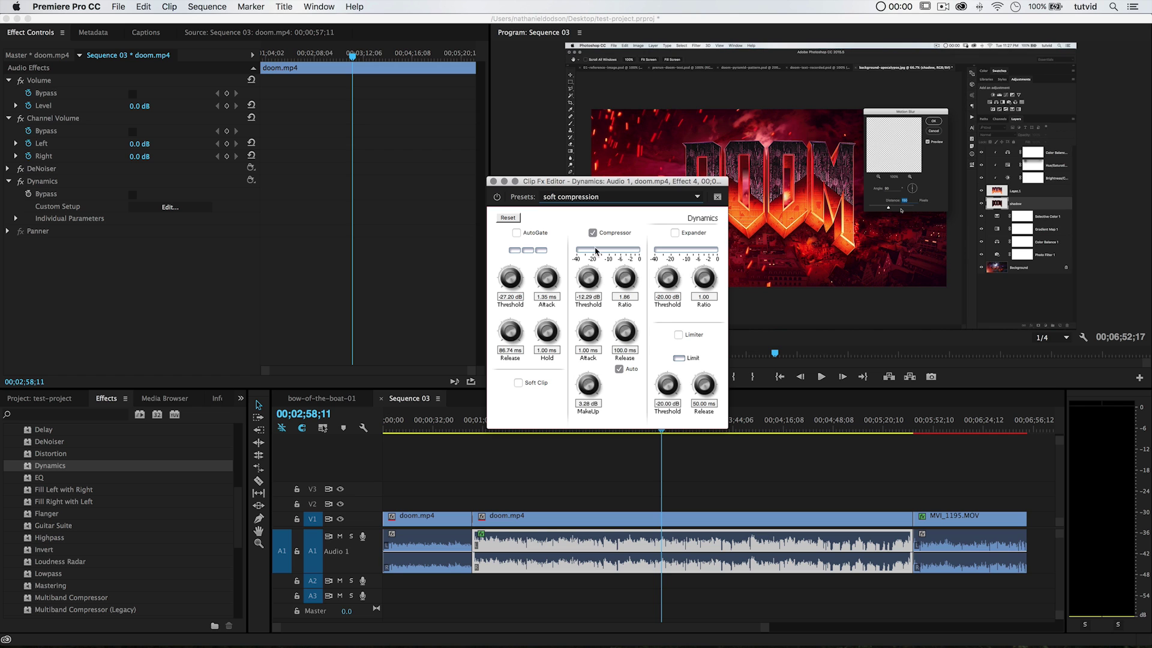
Move the Dynamics editor higher and audition the compression from about 1:56.
left_click_drag(620, 182, 638, 141)
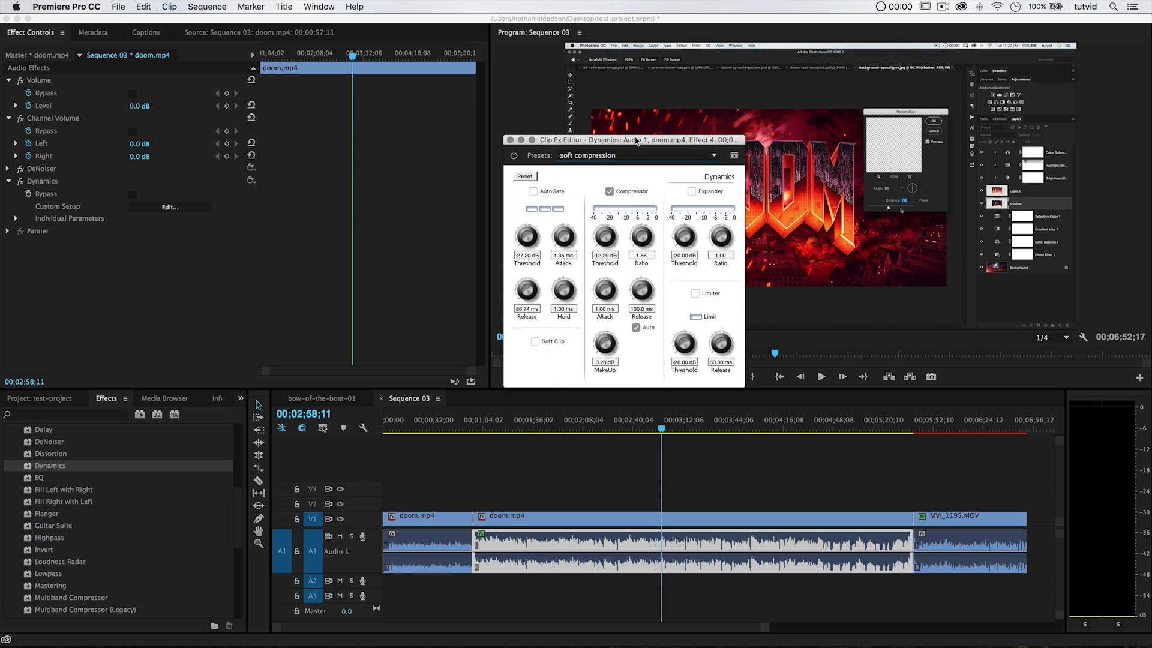
left_click(631, 408)
key("j")
key("j")
key("j")
key("l")
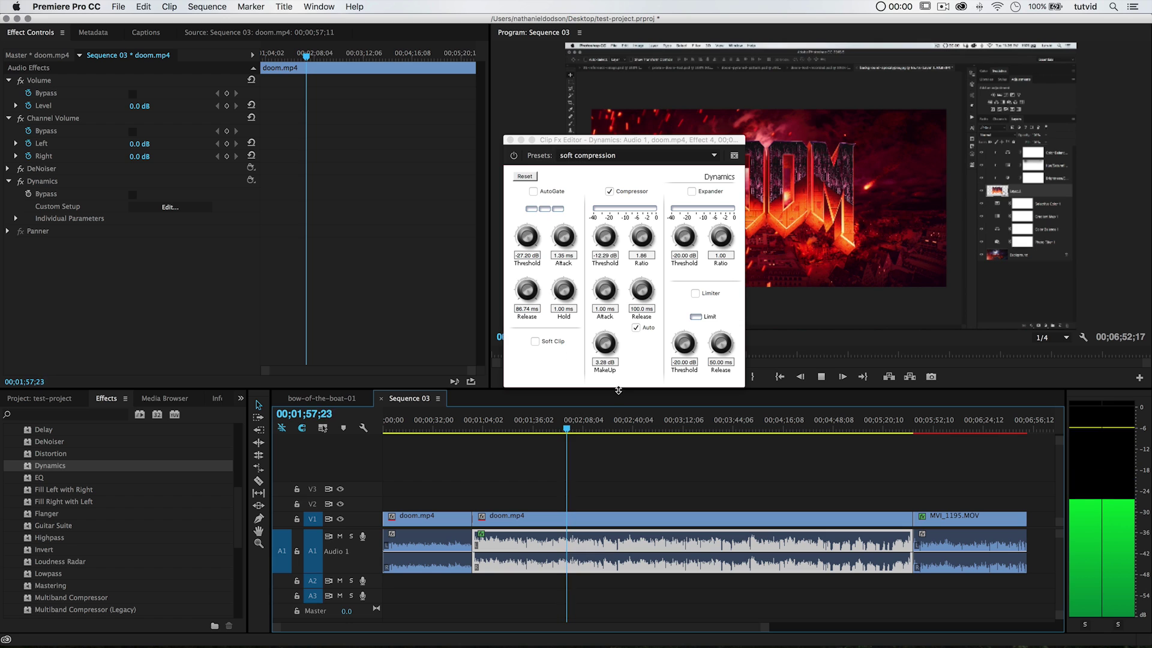
key("space")
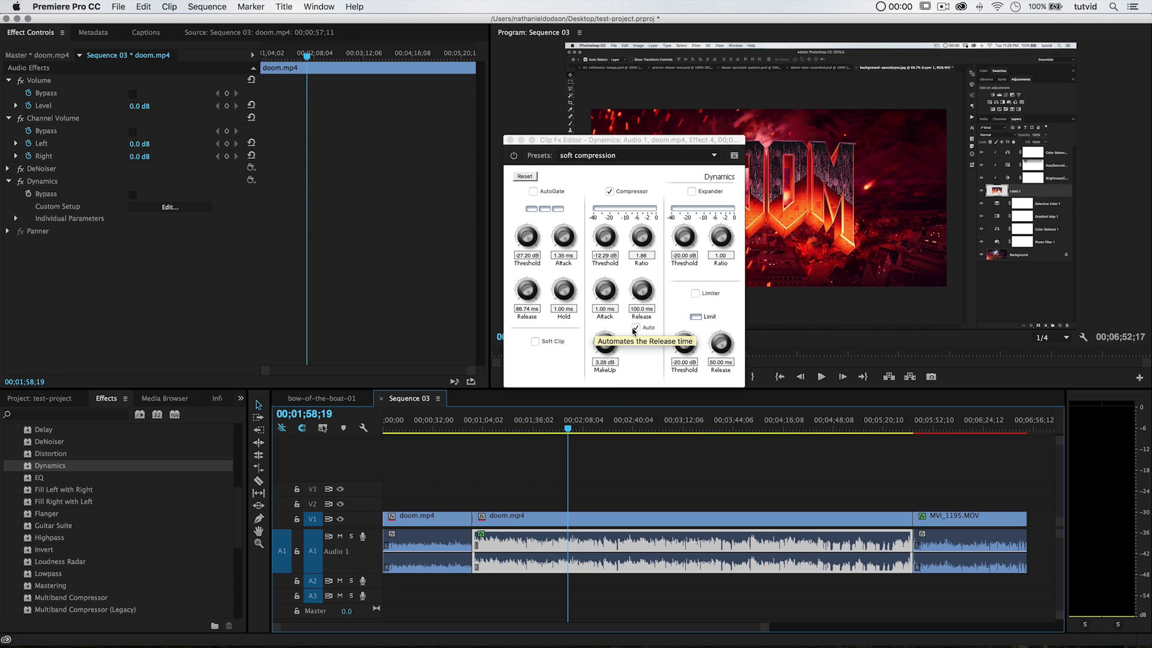
Set the compressor threshold to -30 dB, ratio to 4.50, and makeup gain to 12 dB.
left_click(603, 258)
left_click(607, 261)
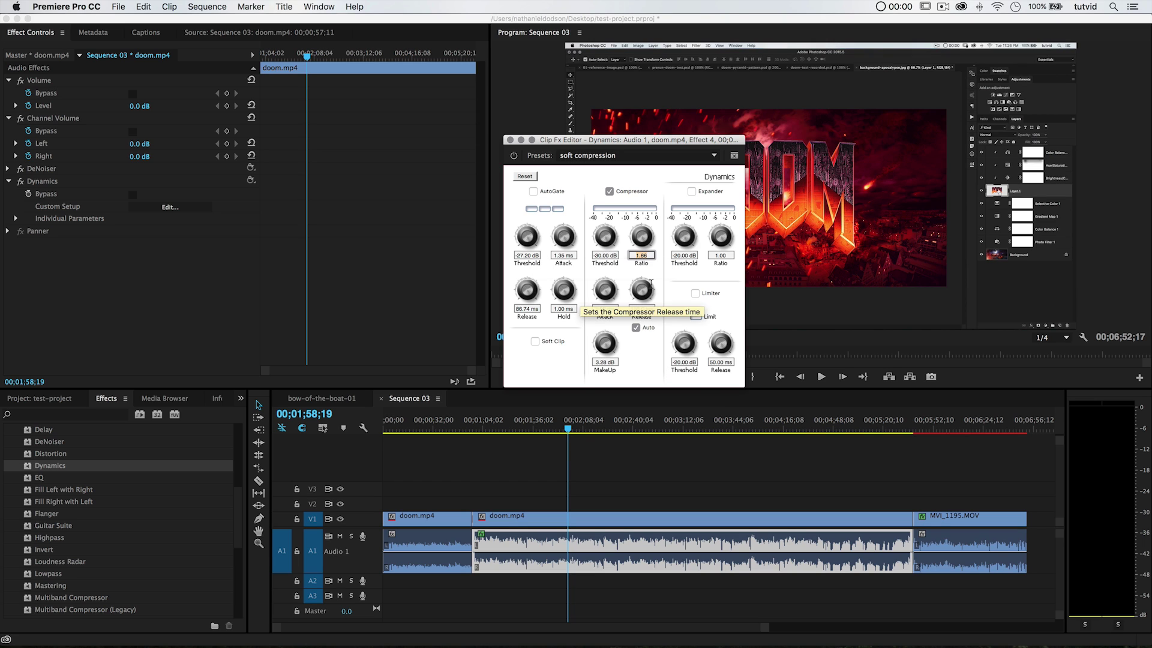
left_click(650, 255)
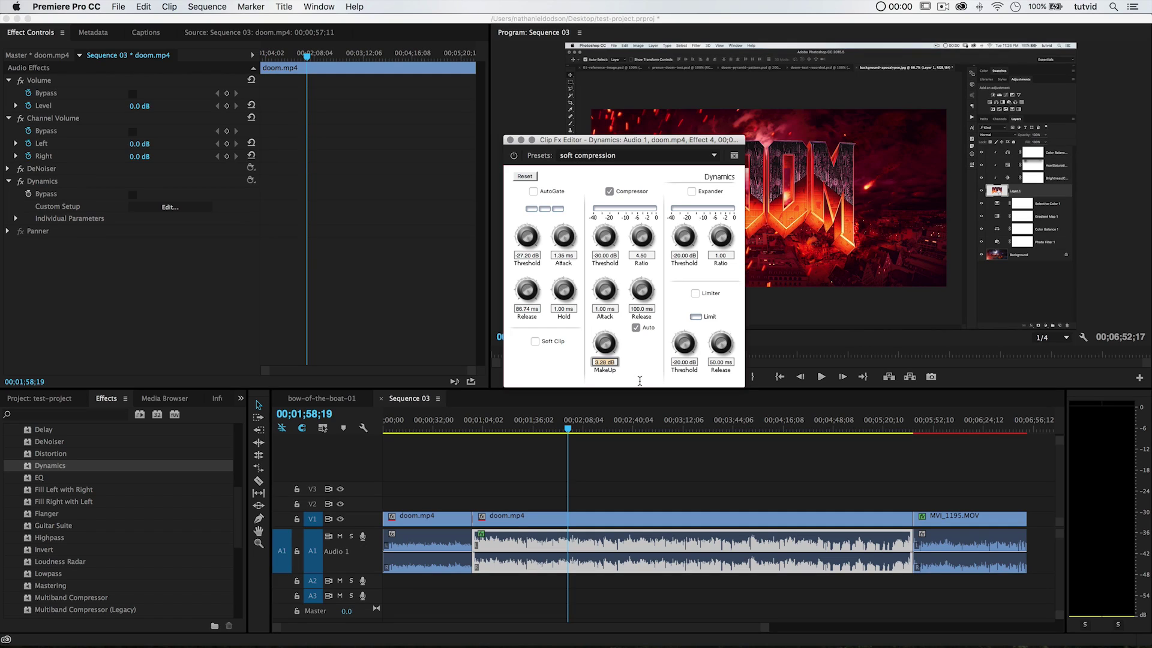
type("12")
key("Tab")
Audition the compressed voice from about 1:45 and again from 1:51.
left_click(548, 427)
key("space")
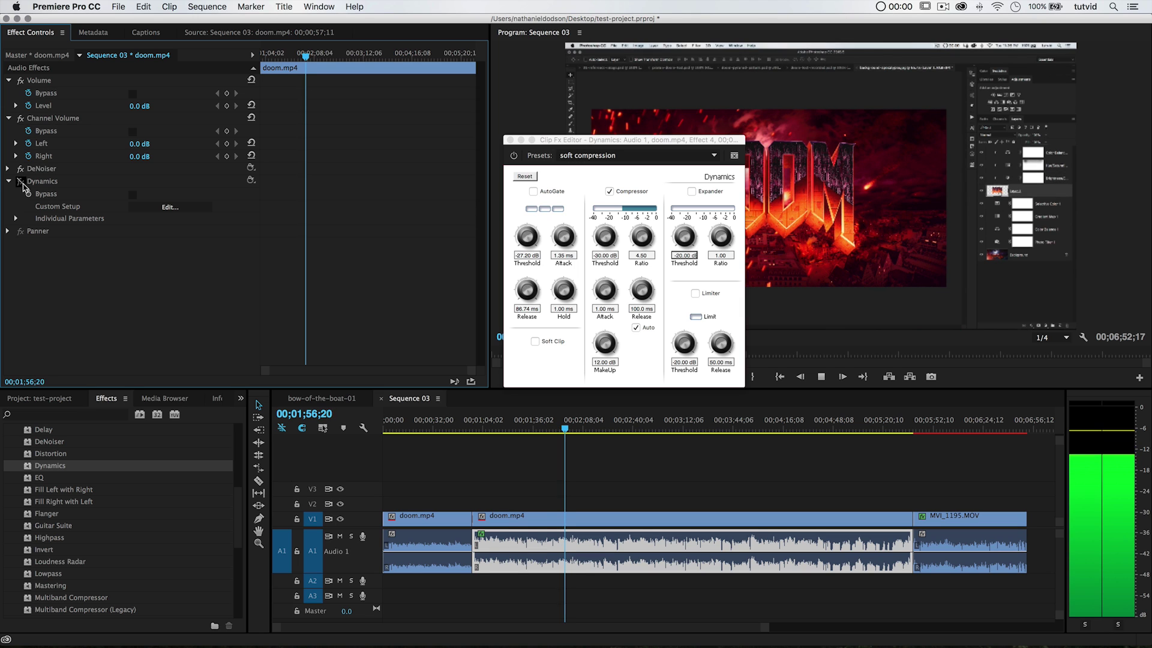
key("space")
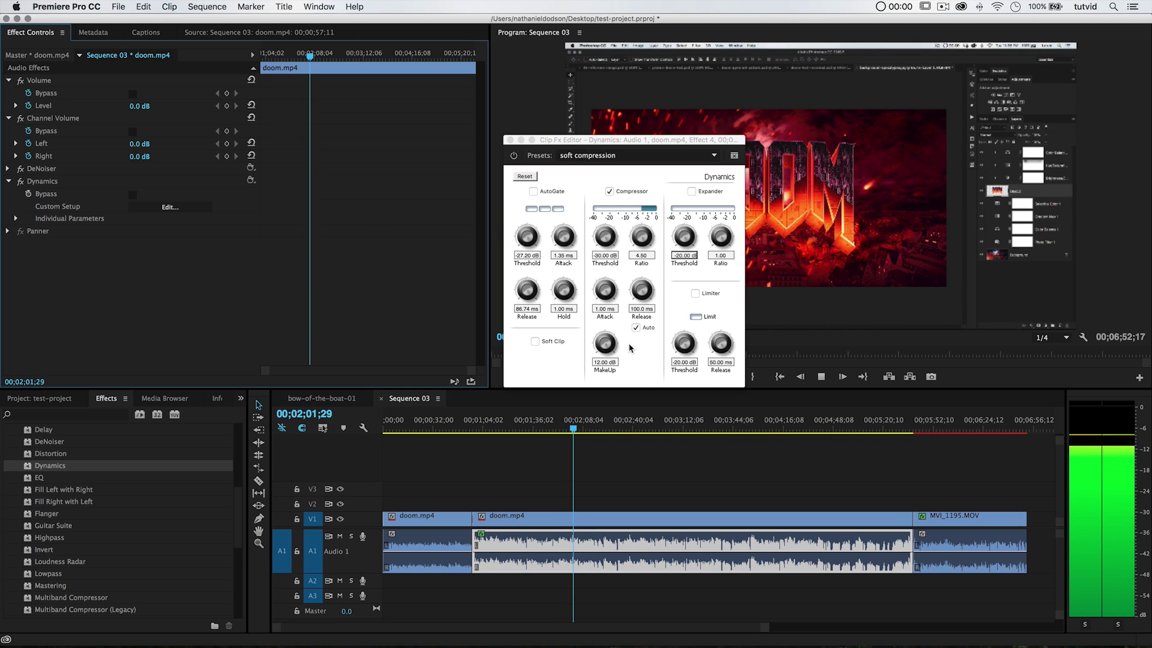
key("space")
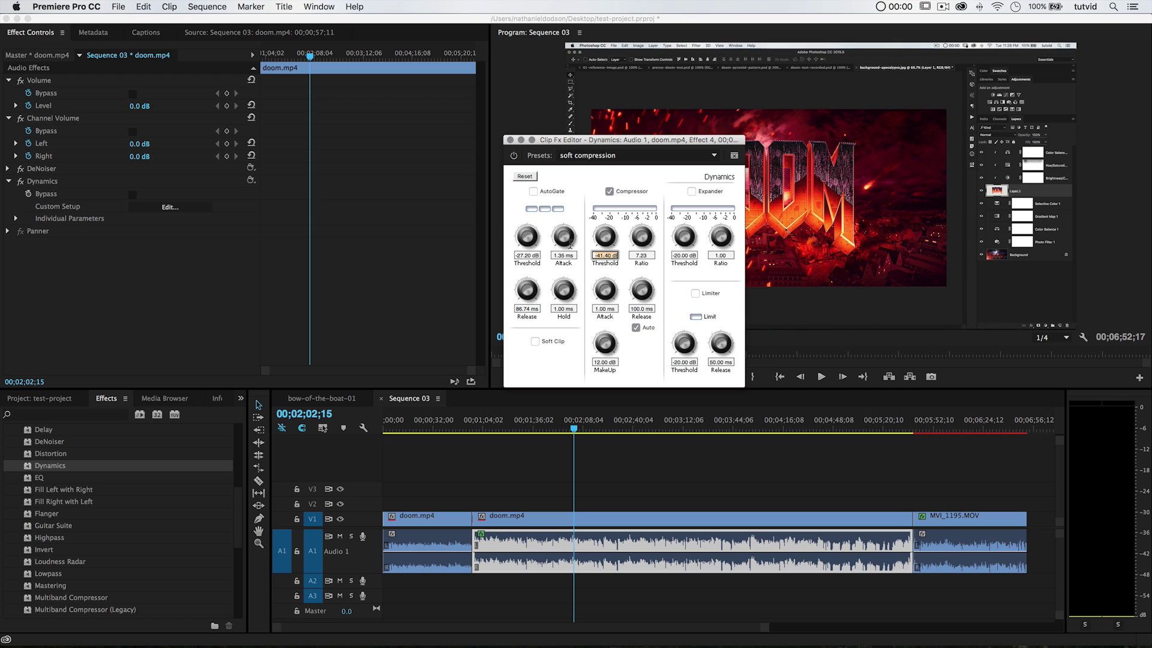
left_click(557, 420)
key("space")
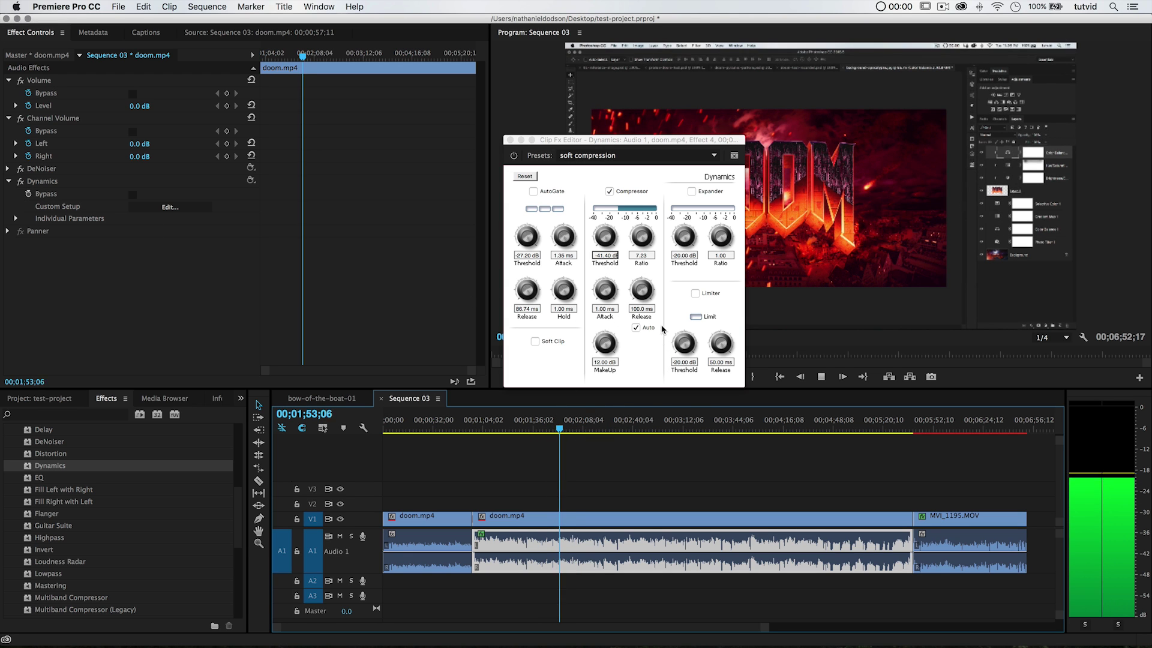
Try a higher makeup gain, then set it back to 12 dB.
left_click(602, 363)
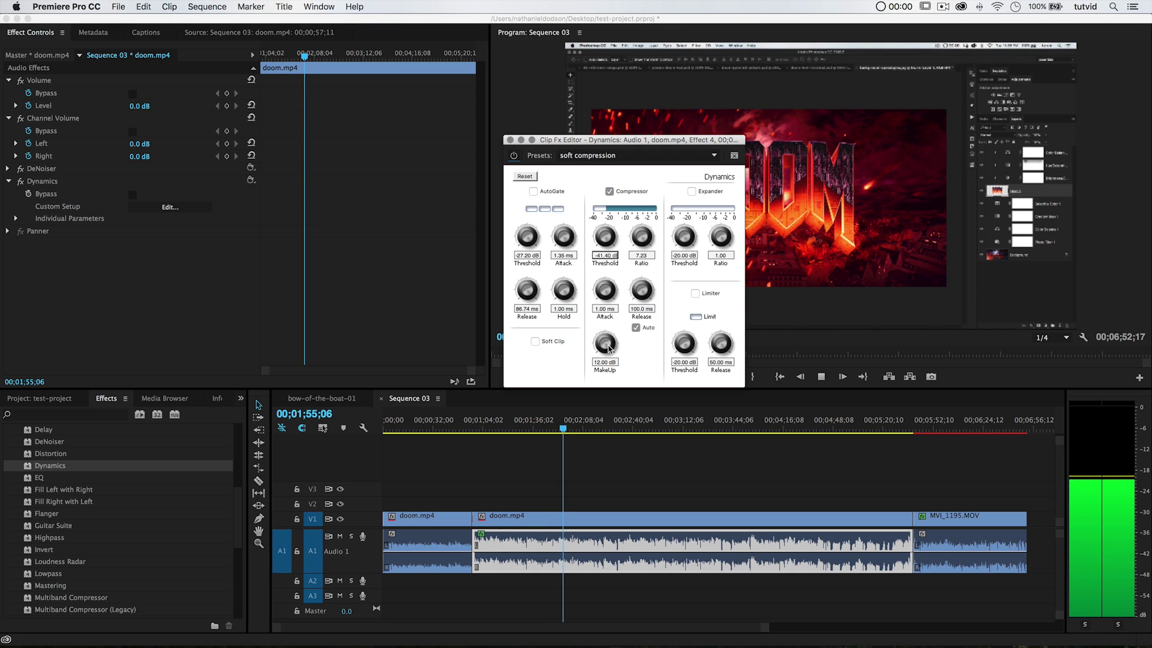
left_click_drag(612, 315, 615, 281)
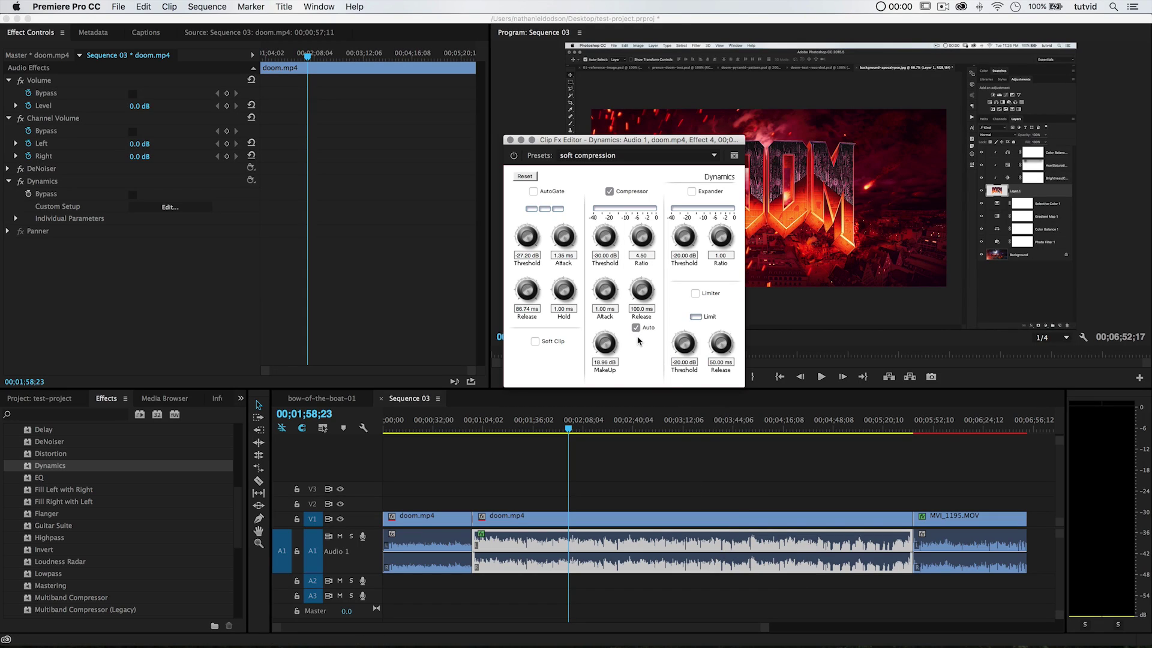
left_click(608, 363)
type("12")
key("Tab")
Close and collapse the Dynamics settings, preview the voice, and select Mastering in Effects.
left_click(510, 139)
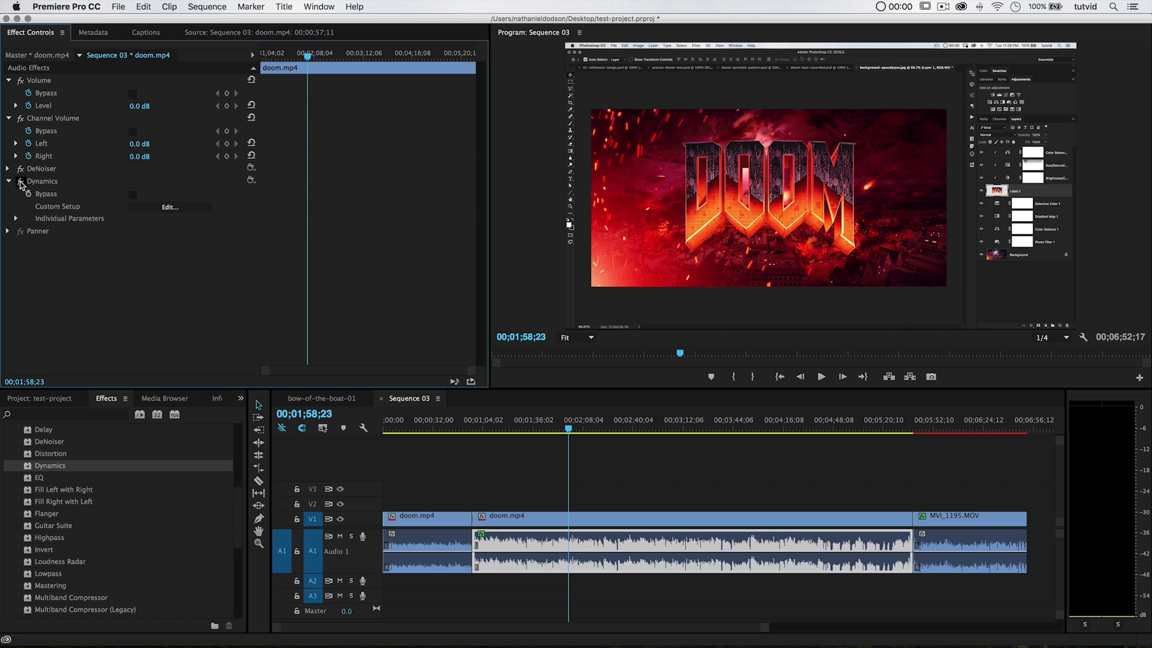
left_click(9, 180)
key("space")
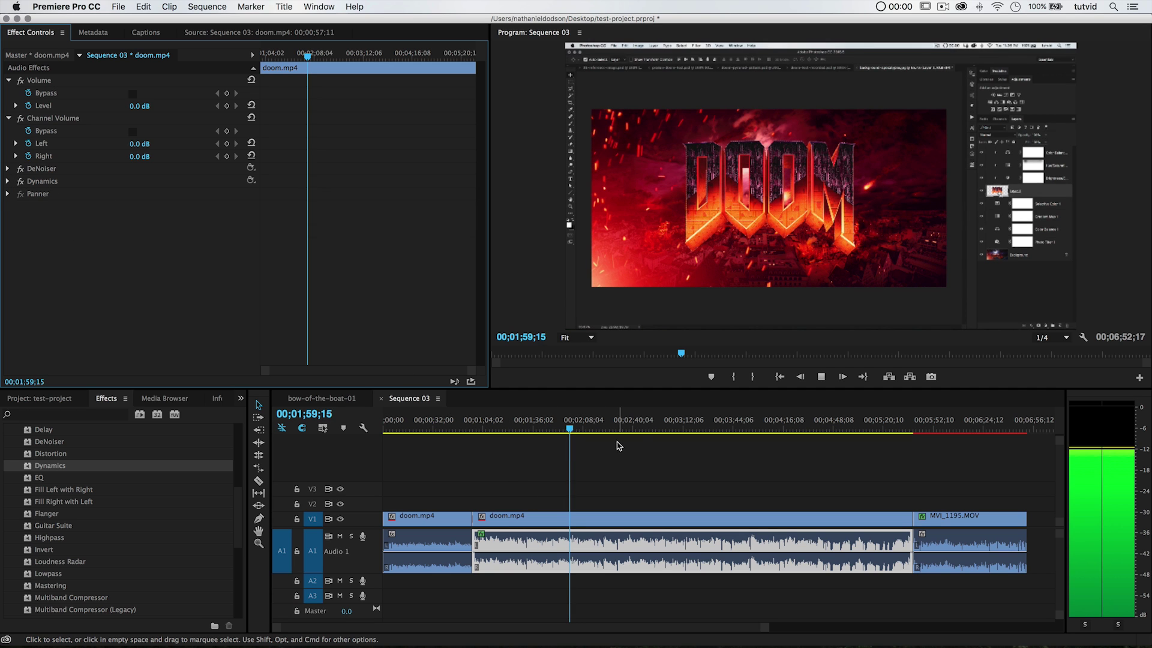
key("space")
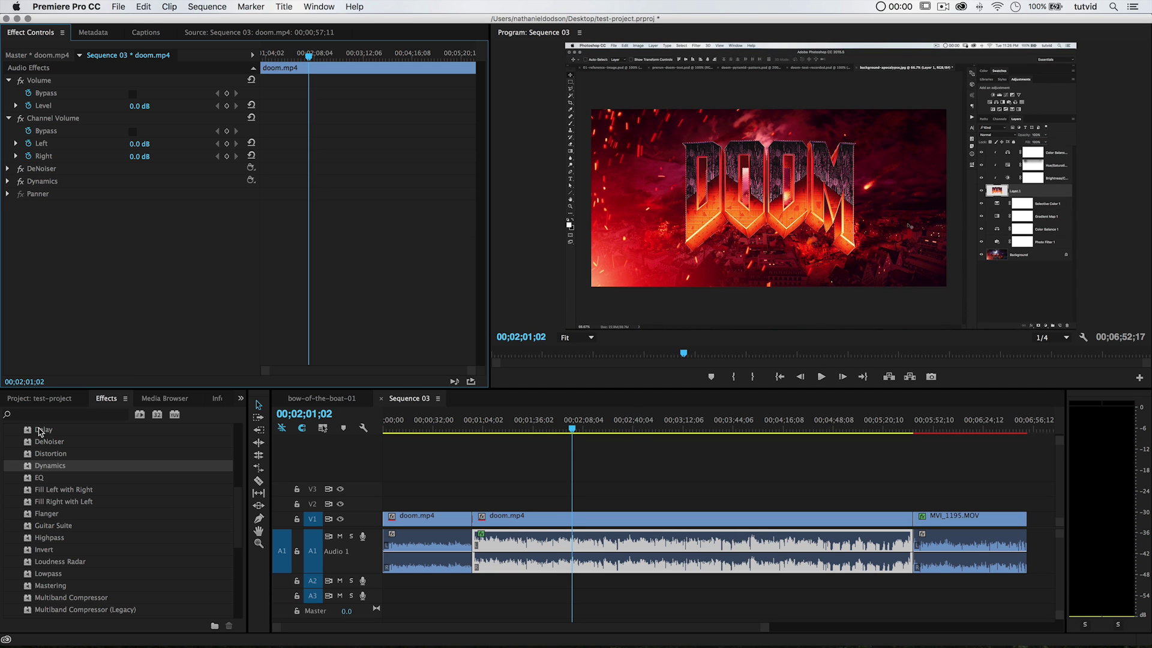
scroll(69, 506, "down", 4)
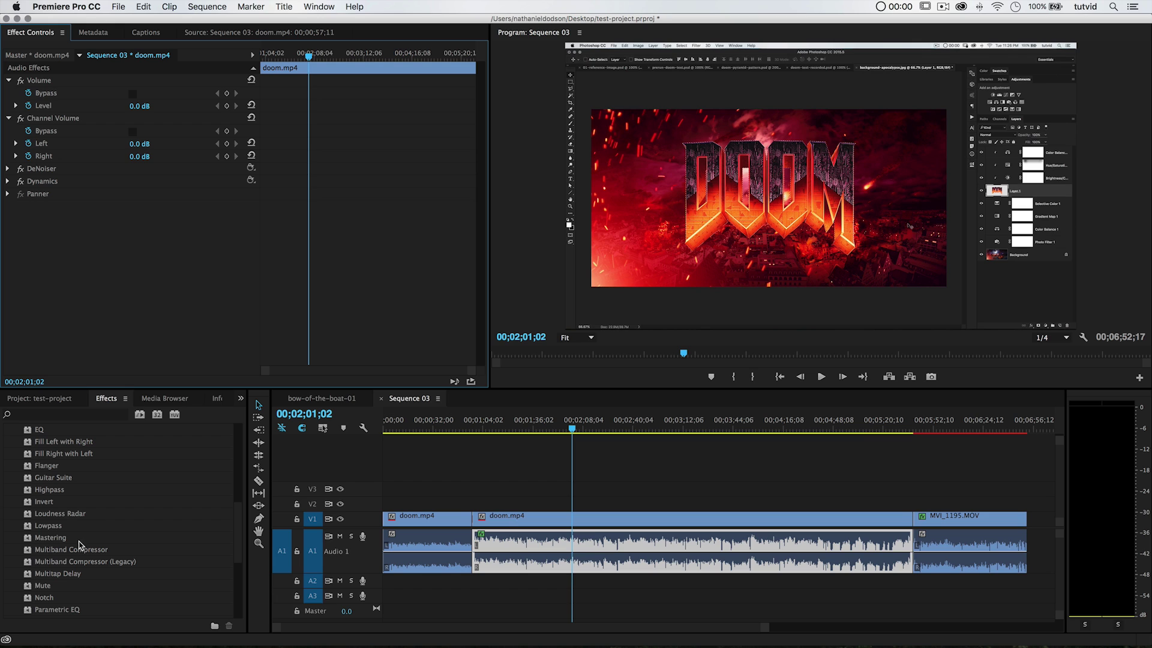
left_click(63, 538)
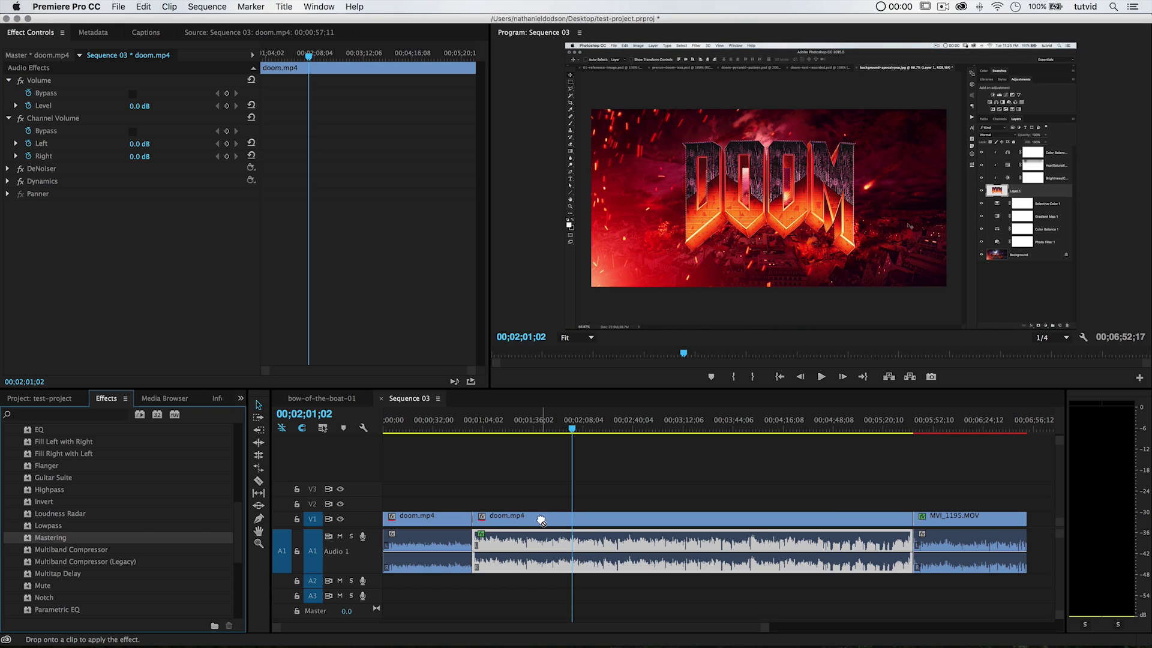
Apply Mastering to the doom.mp4 audio and choose its Subtle Clarity preset.
left_click_drag(541, 521, 591, 545)
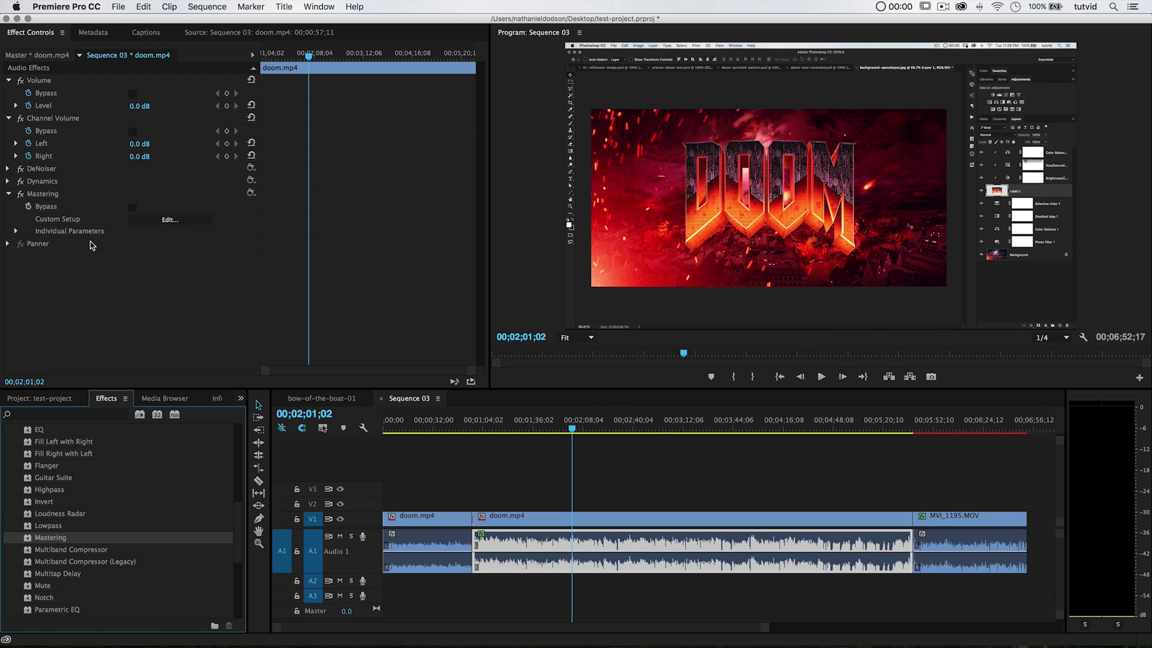
left_click(174, 220)
left_click(504, 232)
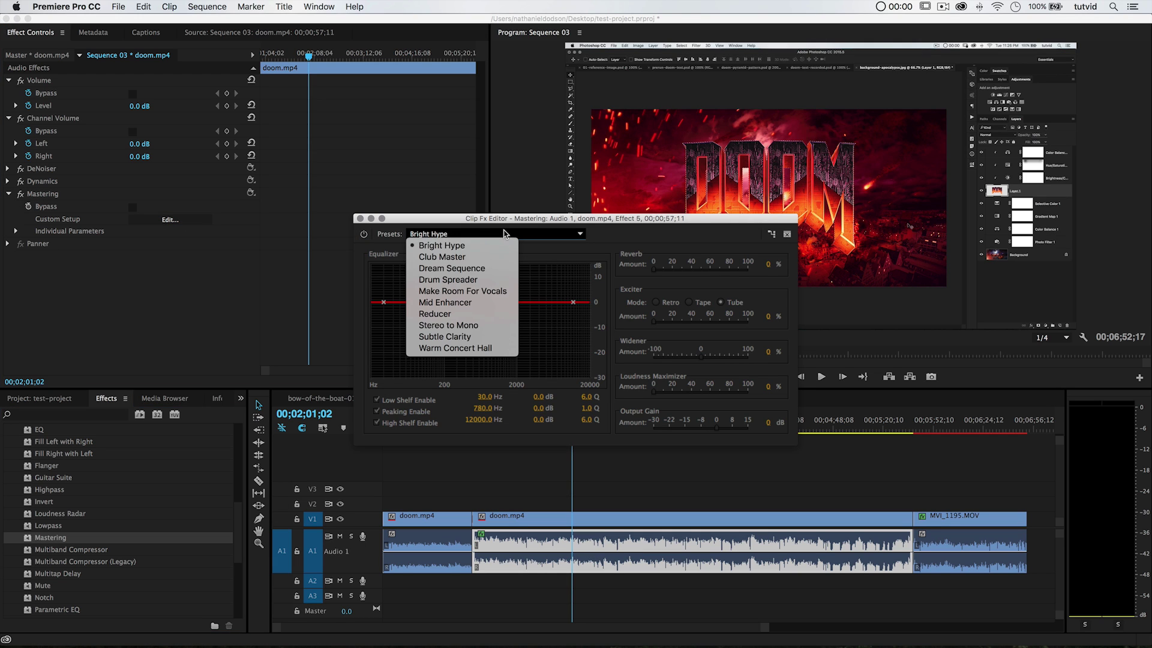
left_click(660, 284)
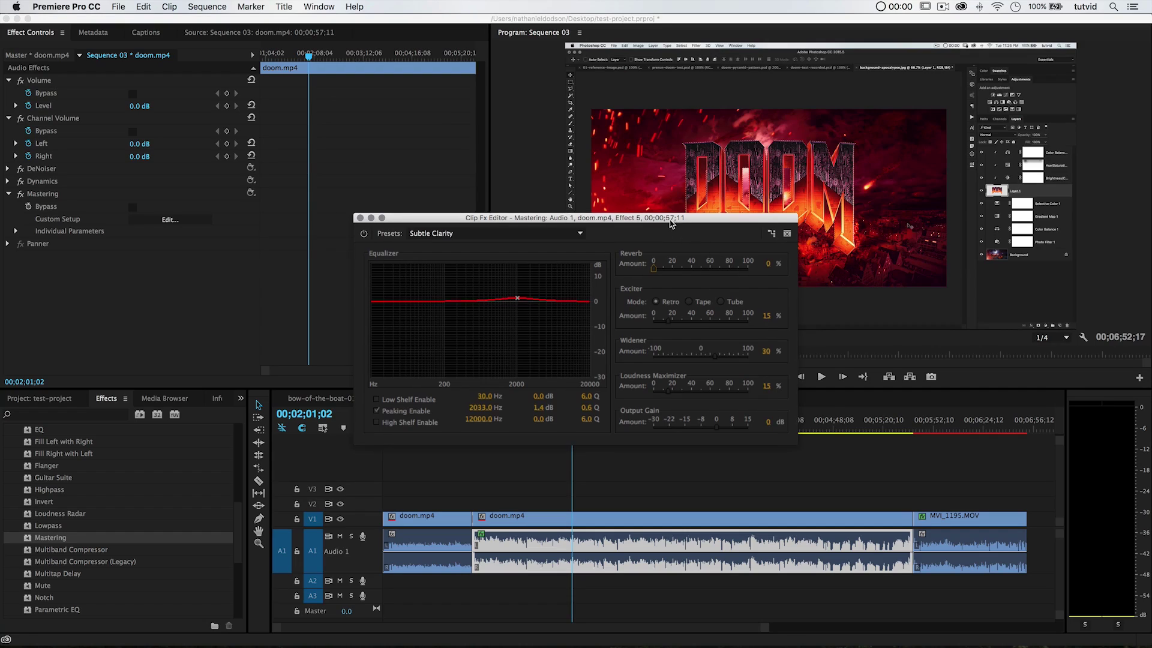
Enable the low and high shelves, setting low shelf to -7 dB and high shelf to +5.4 dB.
left_click(430, 386)
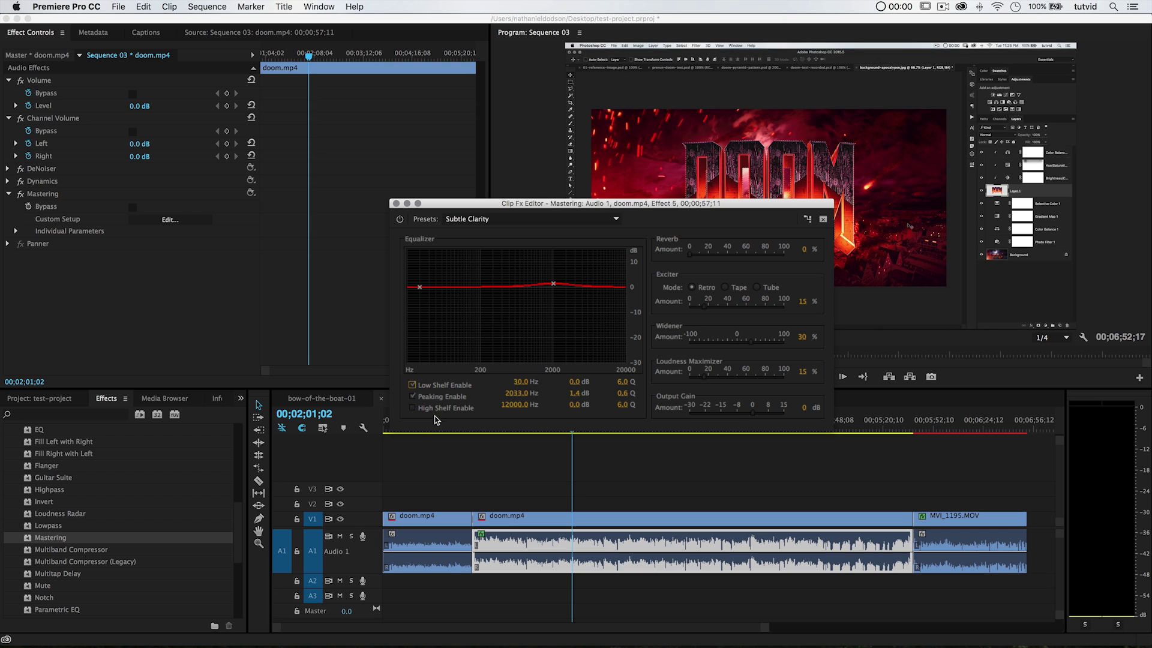
left_click(436, 410)
left_click_drag(600, 207, 622, 148)
key("space")
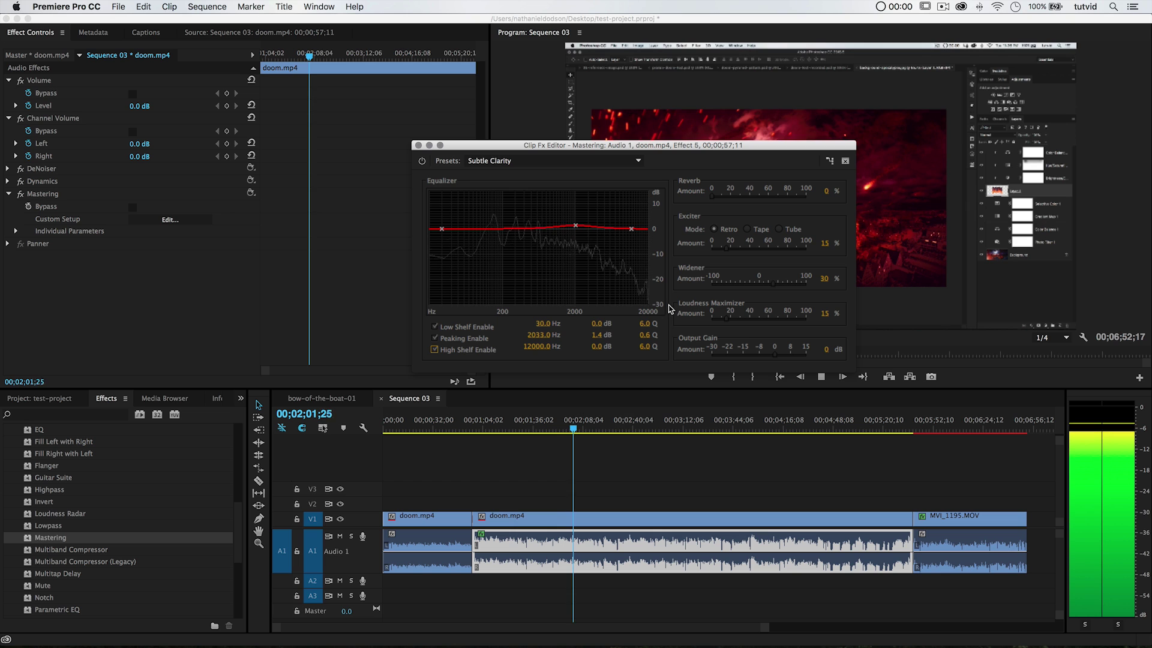
left_click_drag(442, 228, 445, 251)
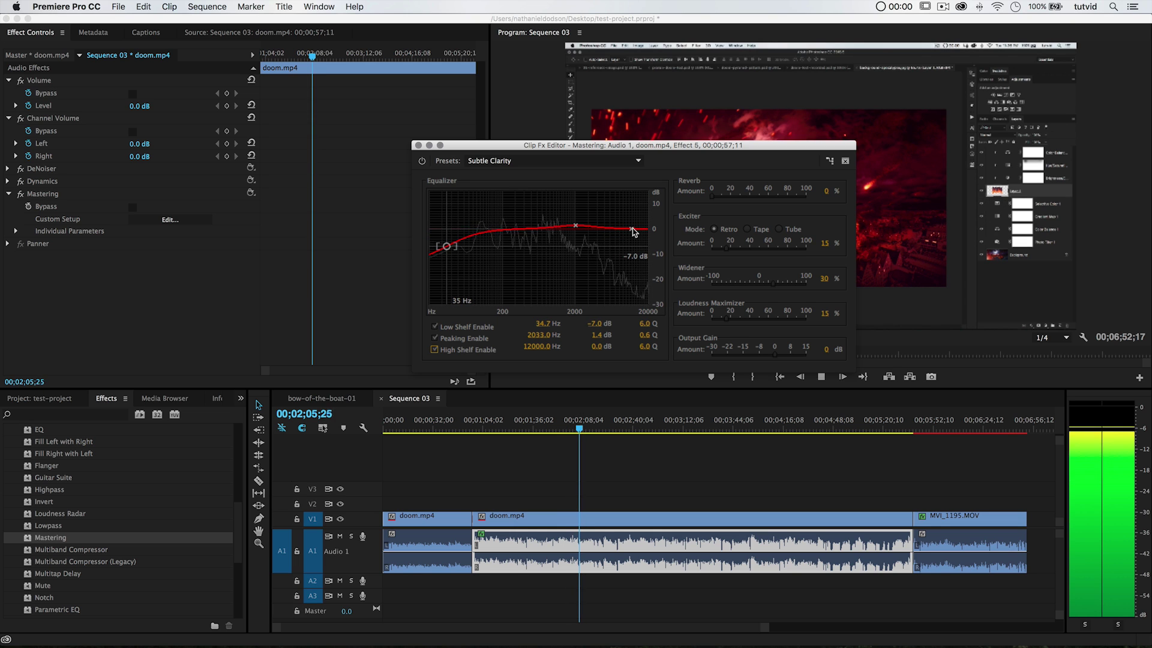
left_click_drag(632, 229, 644, 215)
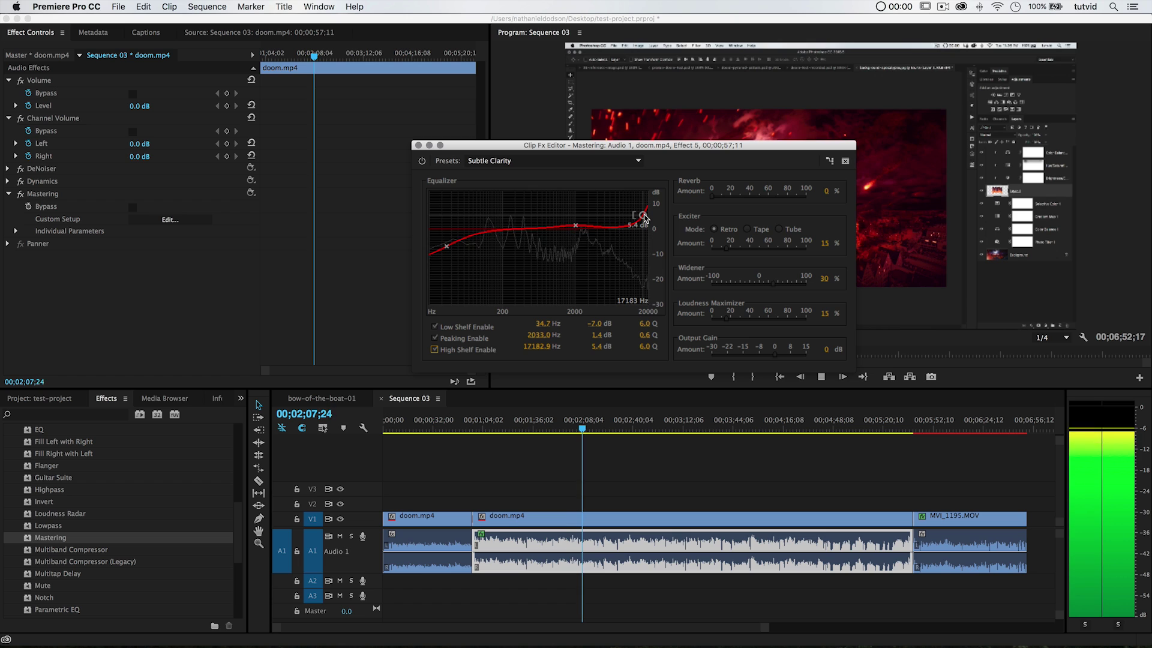
key("space")
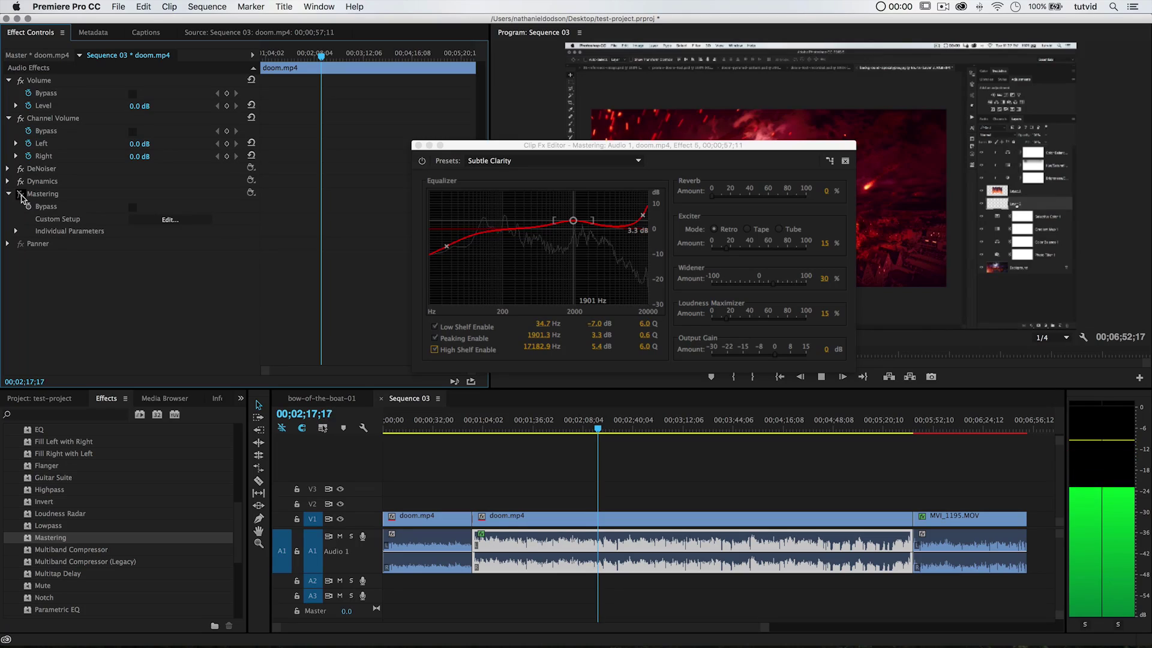
key("space")
Close the Mastering editor and add Treble with a 7.0 dB boost to the main doom.mp4 audio.
left_click(419, 145)
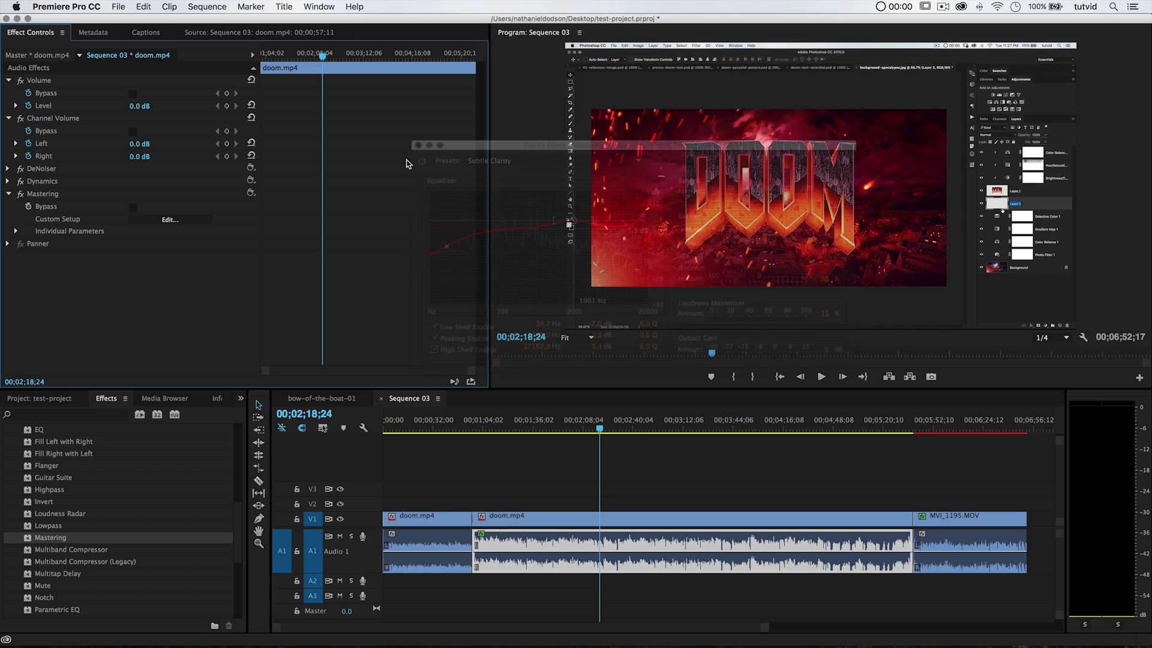
scroll(137, 500, "down", 3)
scroll(137, 500, "down", 4)
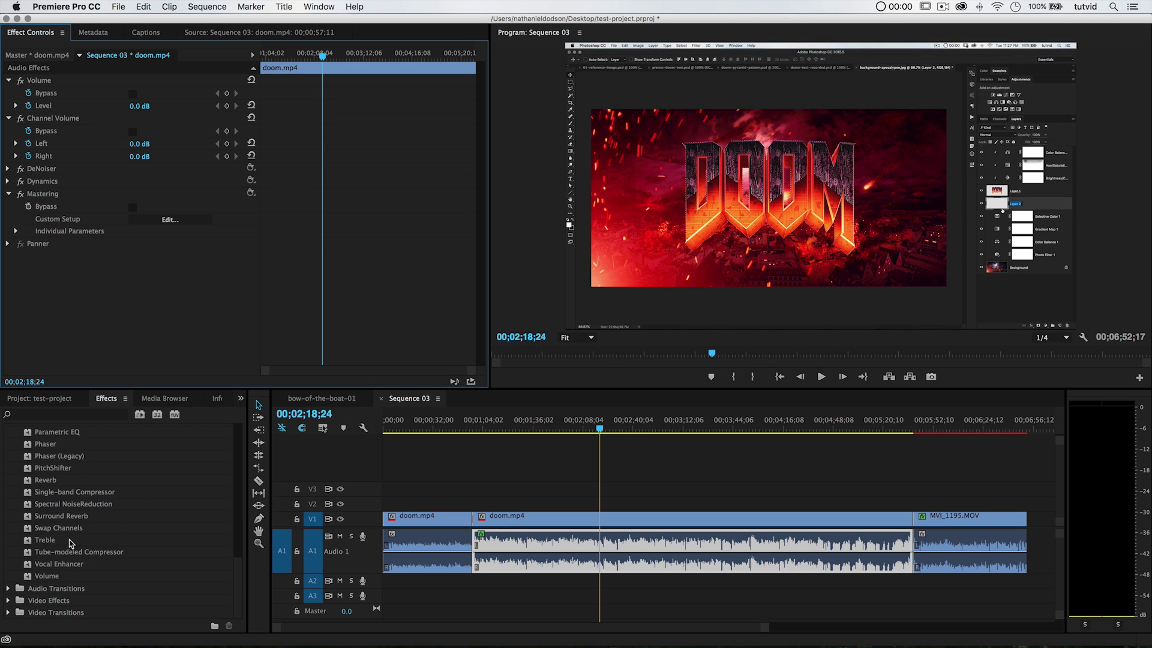
left_click_drag(71, 543, 573, 565)
left_click_drag(647, 561, 648, 561)
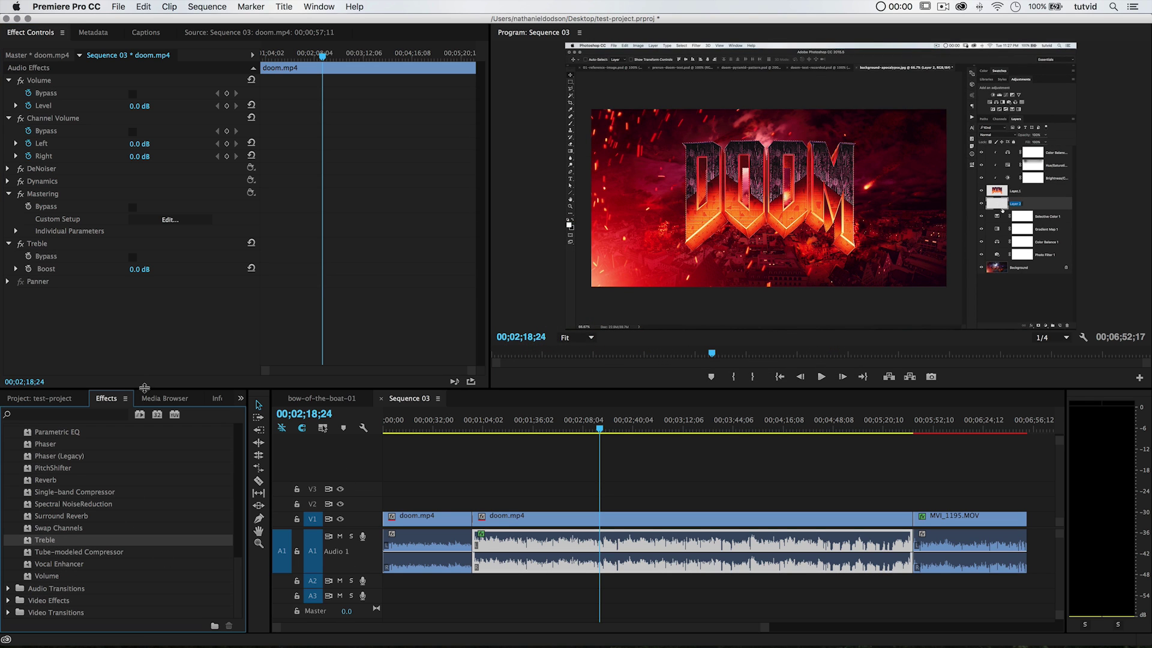
left_click(8, 194)
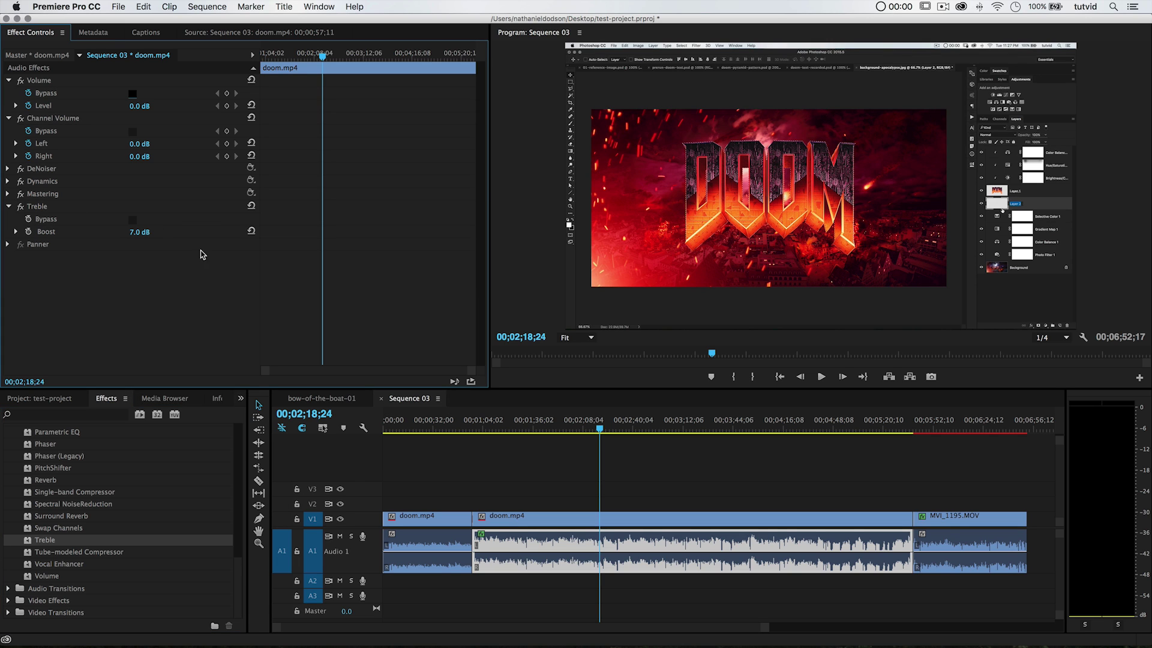
Play the sequence, including from about 00;02;48;29, to hear the treble boost.
left_click(608, 432)
key("space")
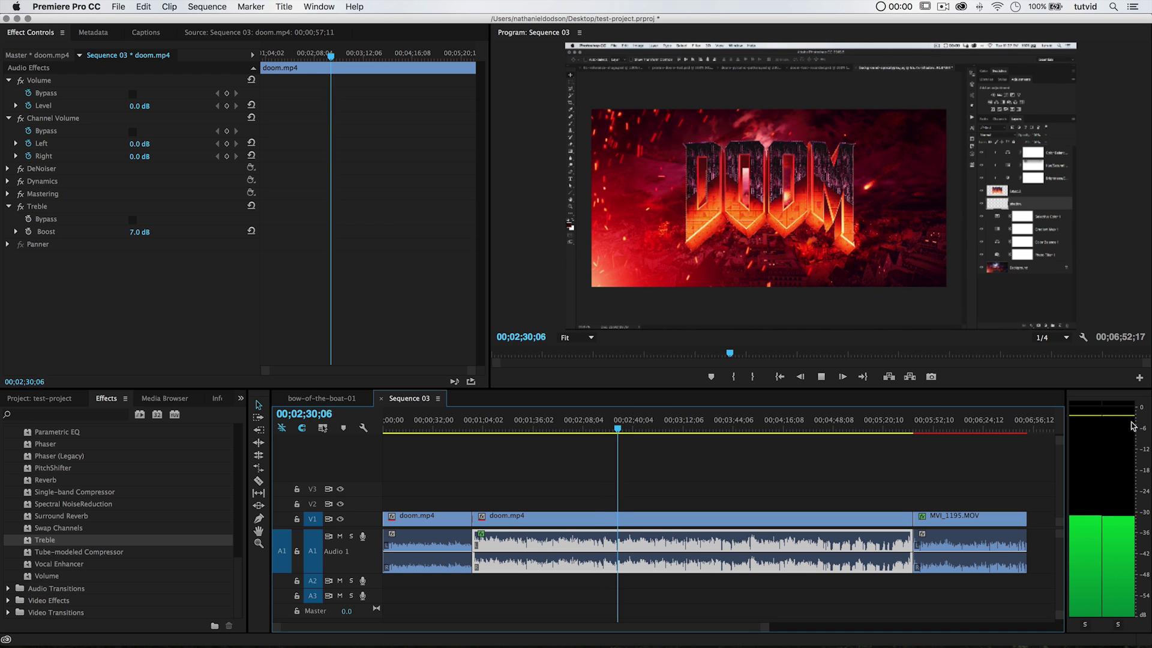
key("space")
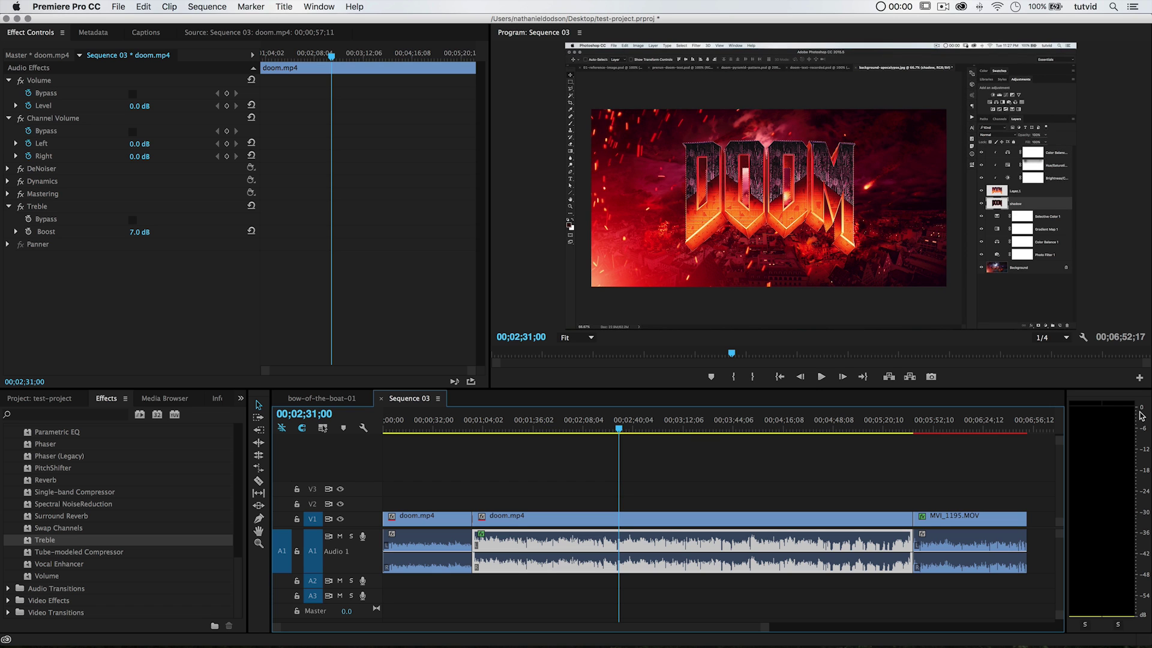
key("space")
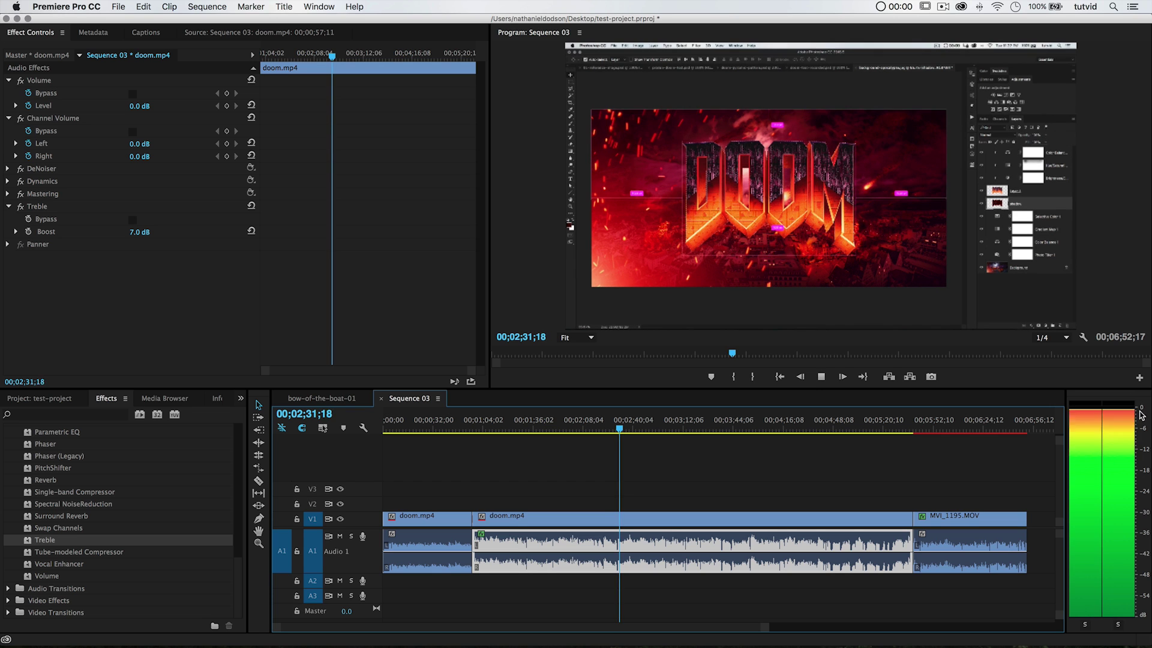
key("space")
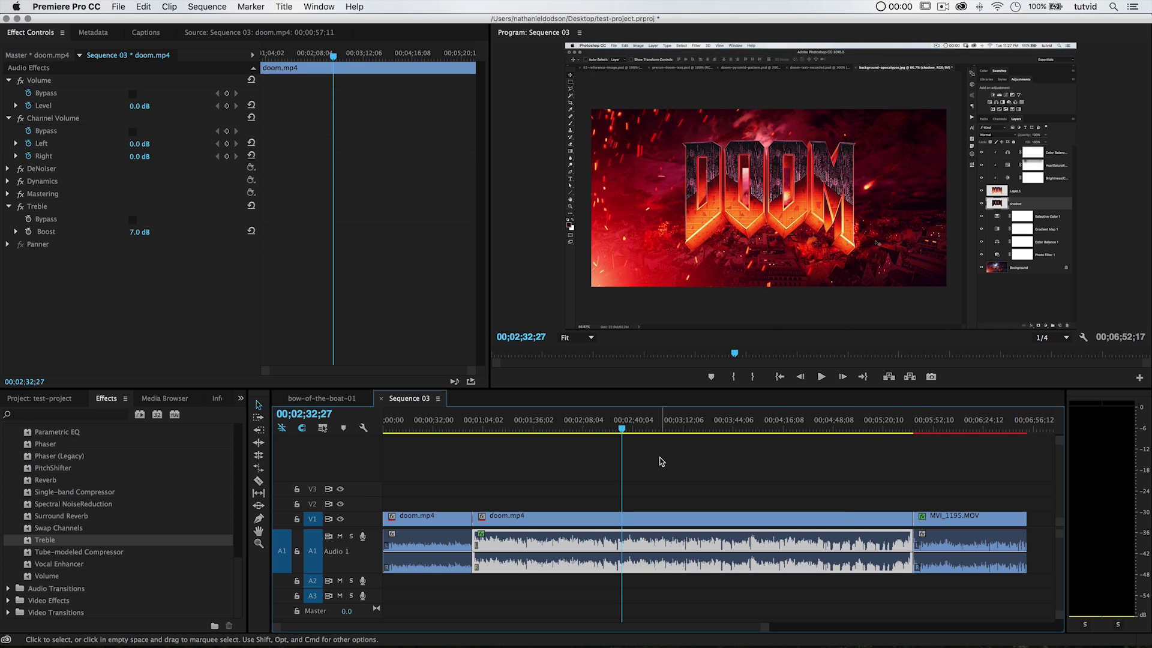
left_click_drag(643, 430, 647, 441)
key("space")
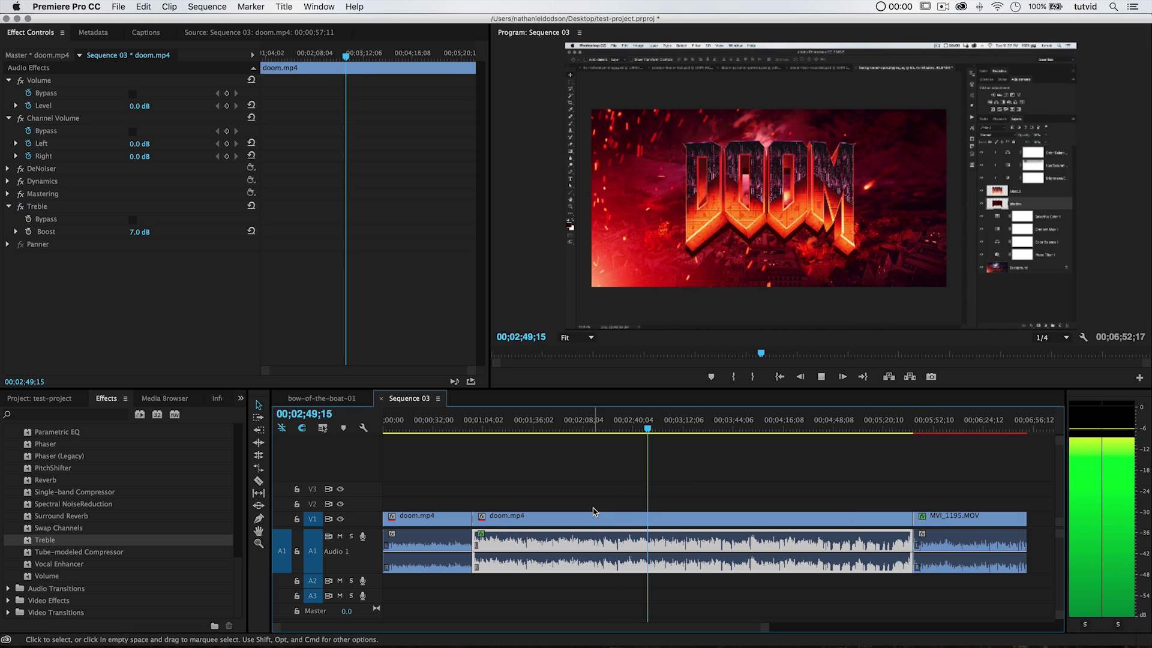
key("space")
left_click(414, 425)
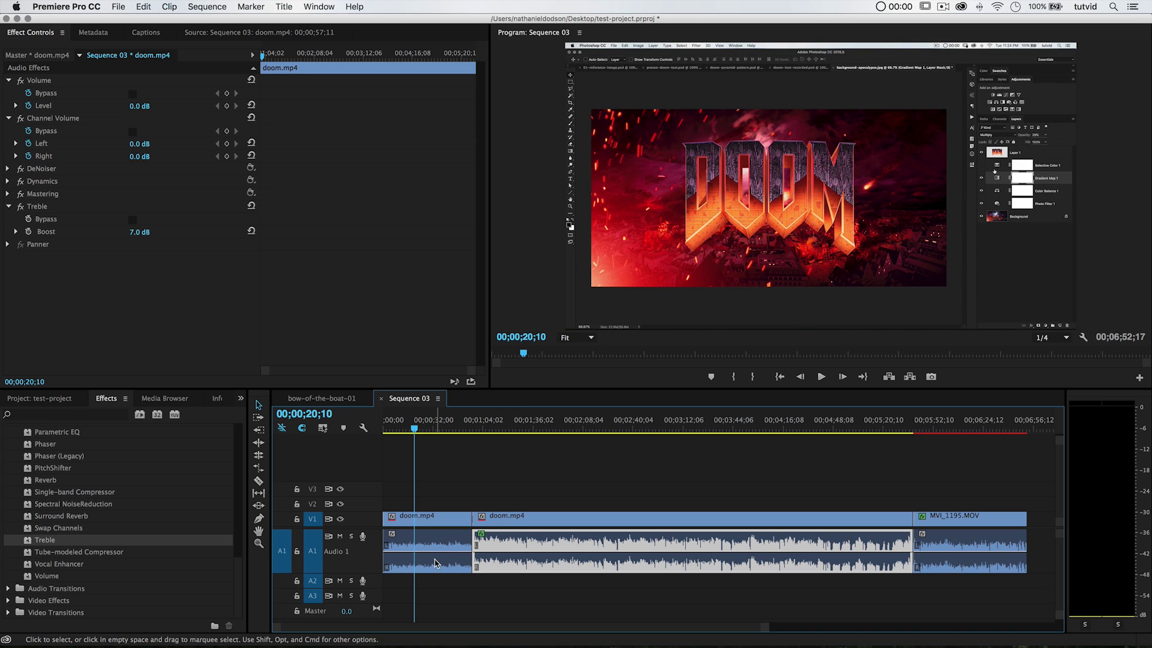
key("space")
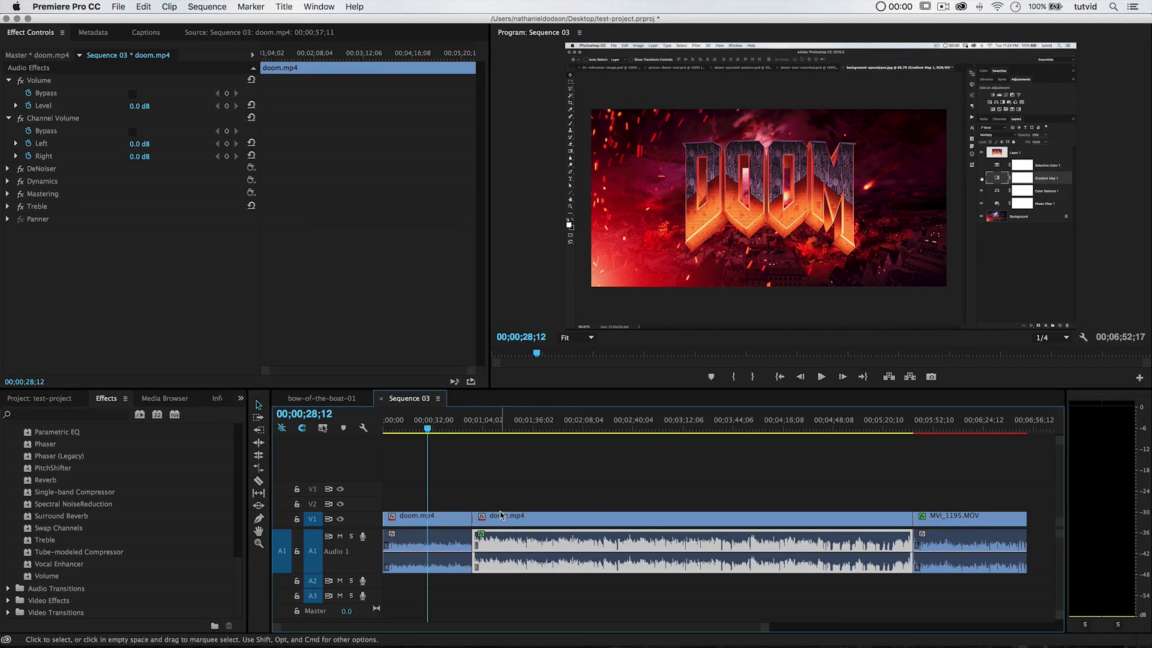
Save the selected DeNoiser, Dynamics, Mastering and Treble effects as preset 'AUDIO: RODE Temp'.
left_click(51, 163)
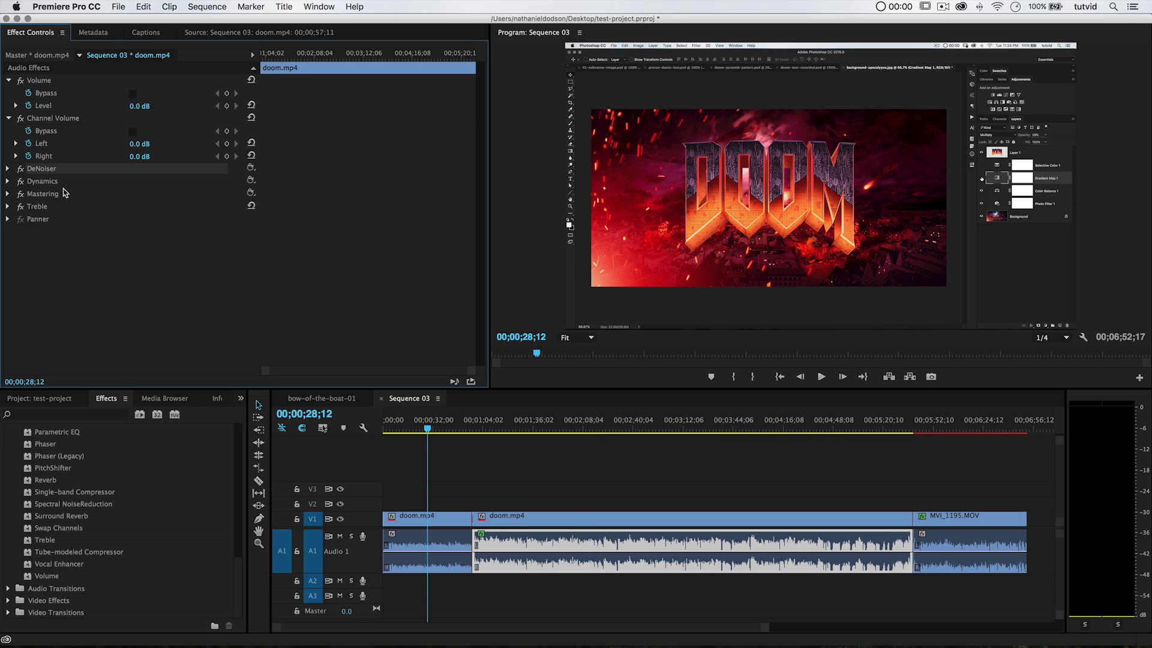
left_click(64, 182, "shift")
left_click(65, 192, "shift")
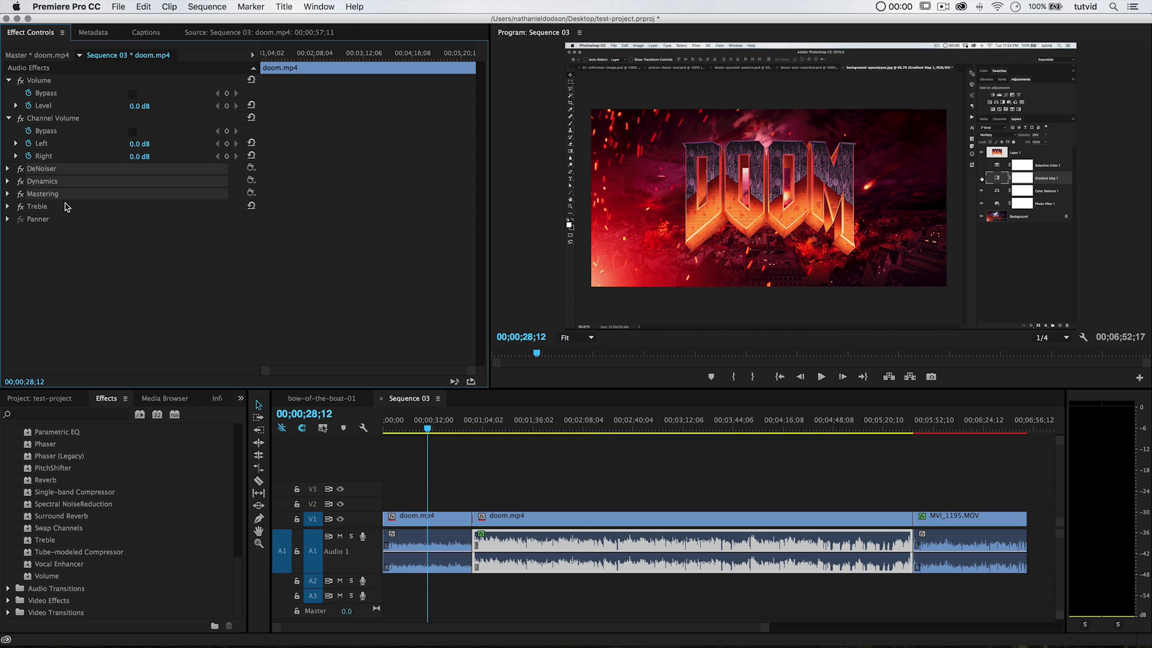
left_click(66, 207, "shift")
right_click(72, 186)
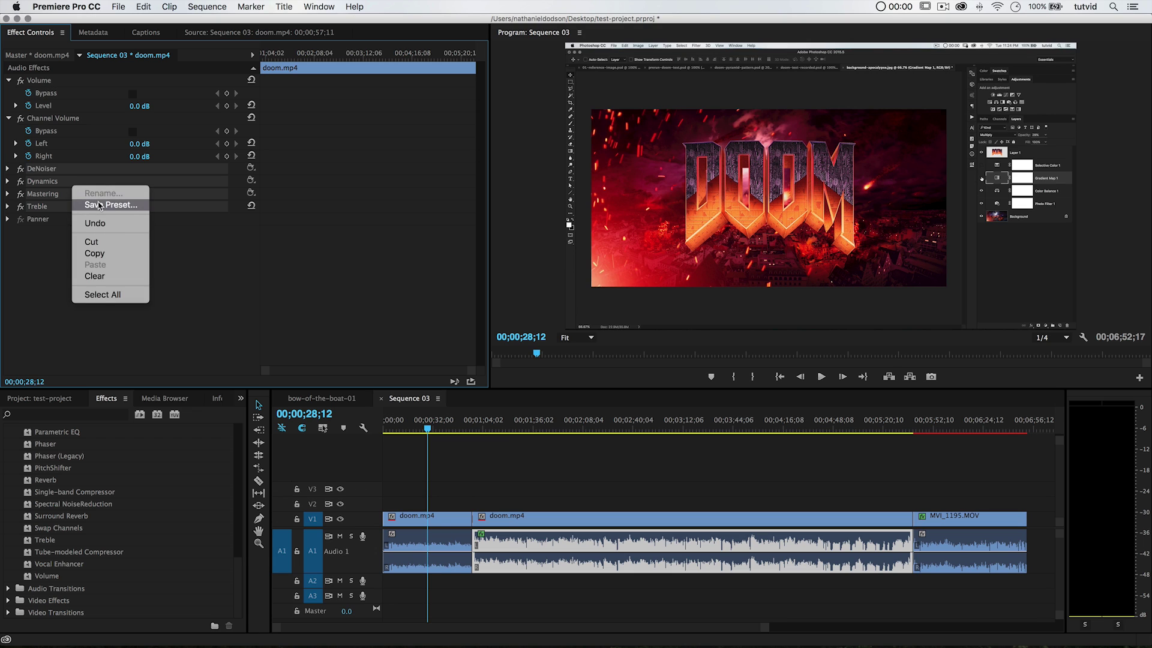
left_click(99, 205)
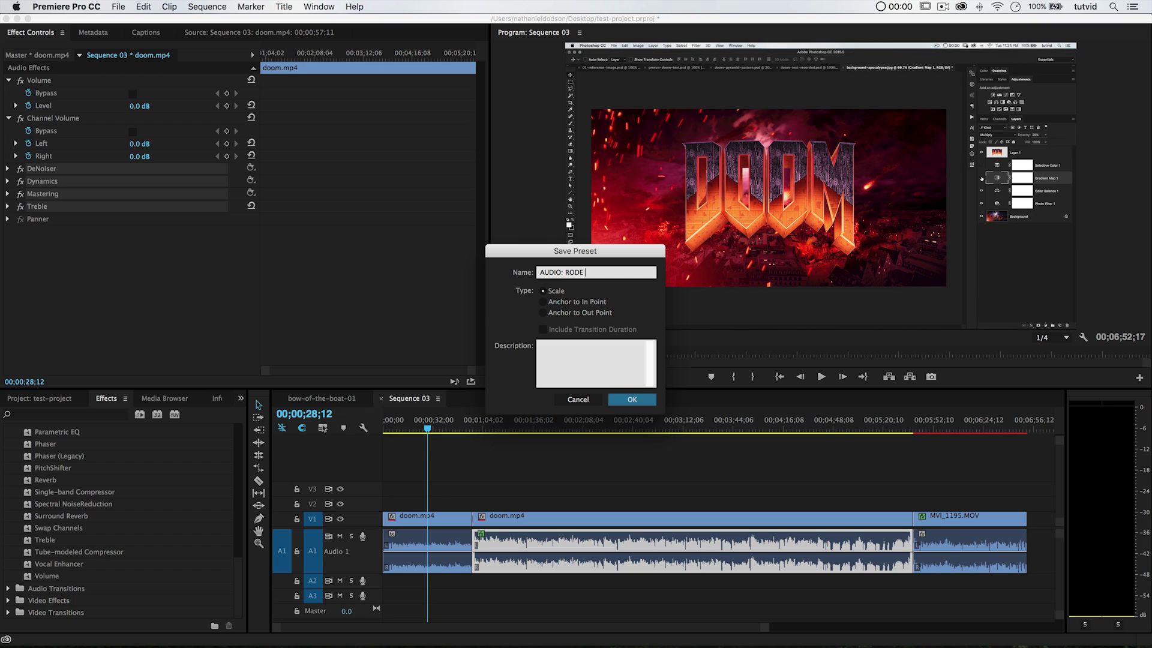
left_click(633, 399)
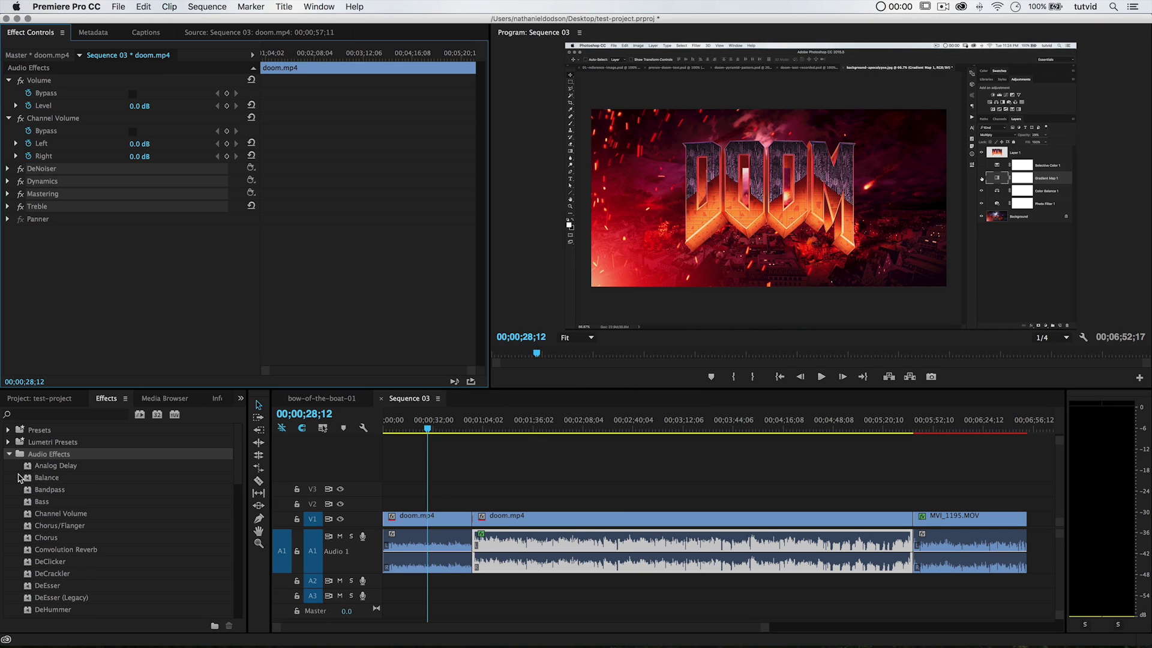
Open the Presets folder, select AUDIO: RODE Temp, and select the first doom.mp4 audio clip.
left_click(8, 456)
double_click(23, 430)
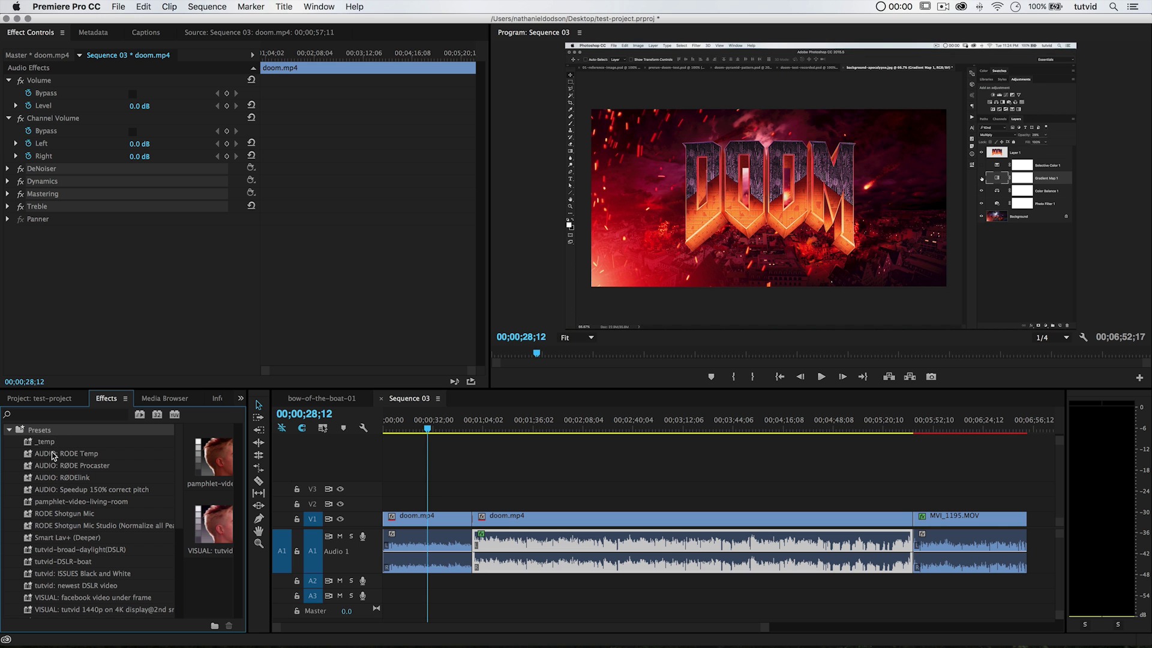
left_click(53, 456)
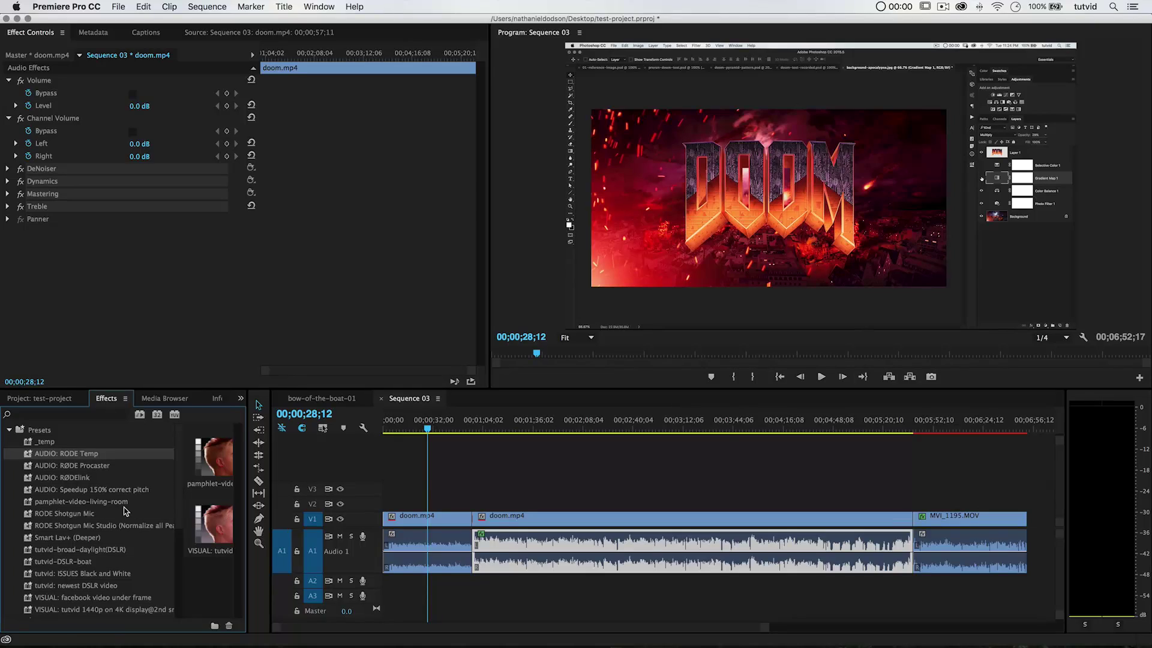
left_click(449, 555)
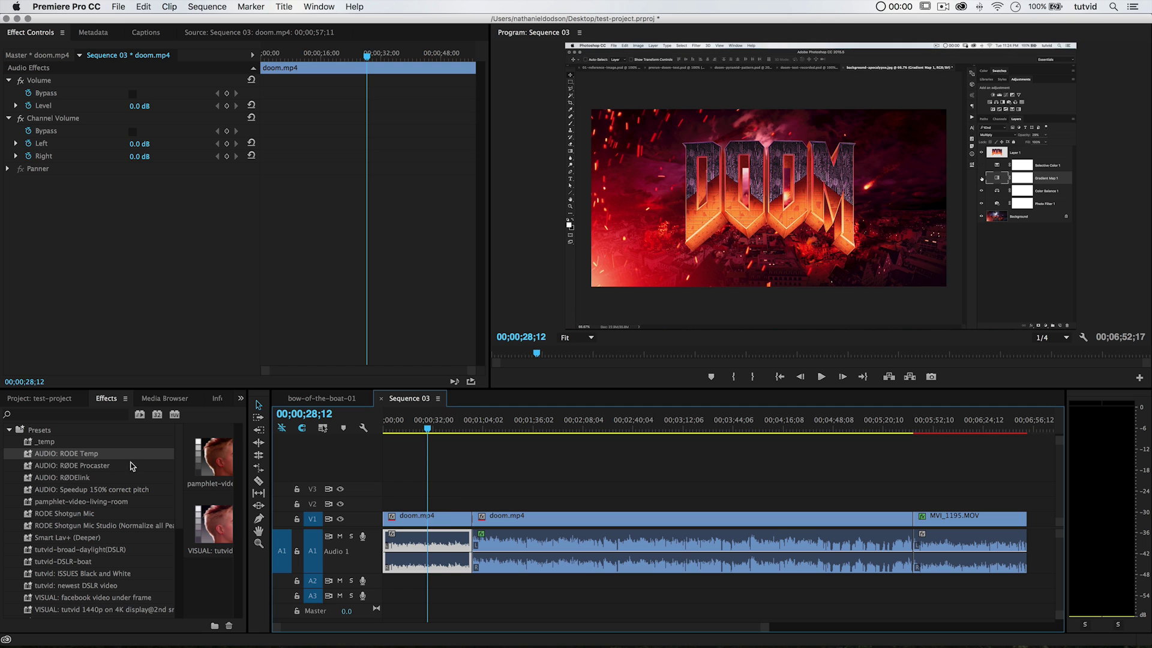
Save the project and drop AUDIO: RODE Temp onto the first doom.mp4 and MVI_1195 audio clips.
key("super+s")
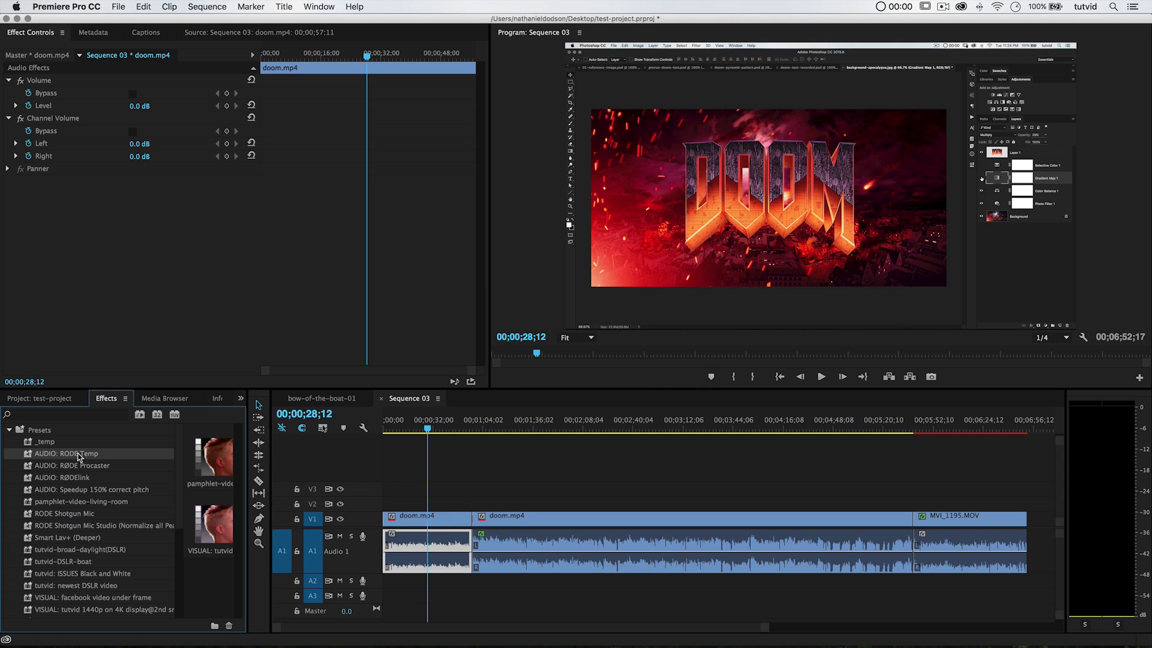
left_click_drag(78, 455, 443, 543)
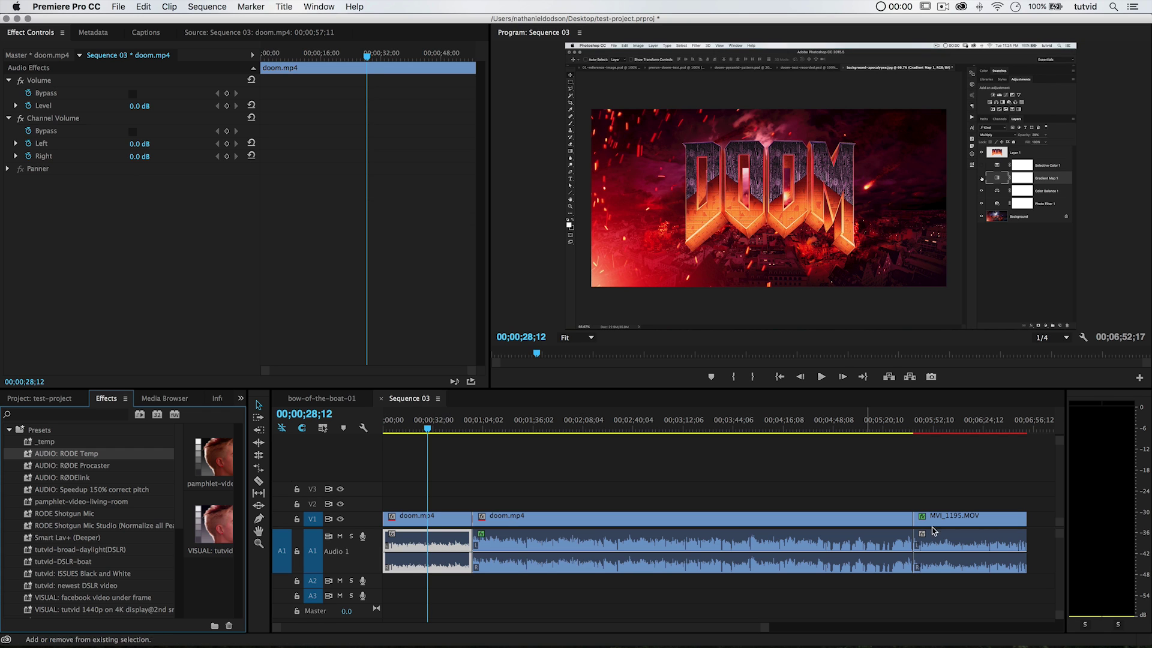
left_click(974, 548, "shift")
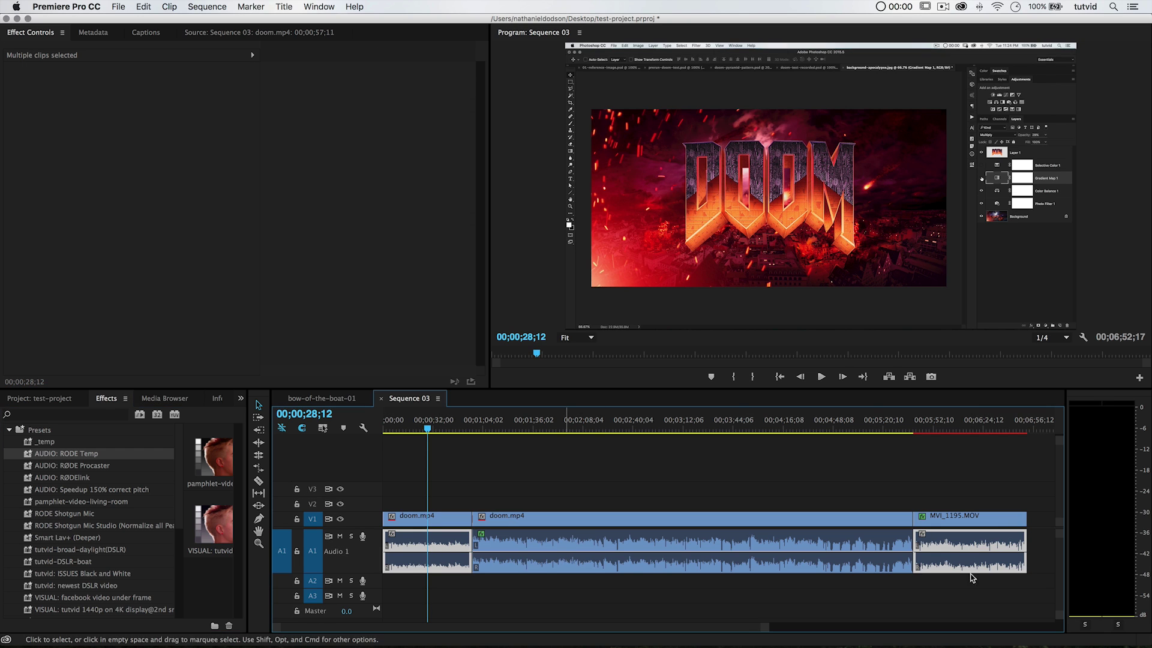
left_click_drag(65, 457, 961, 549)
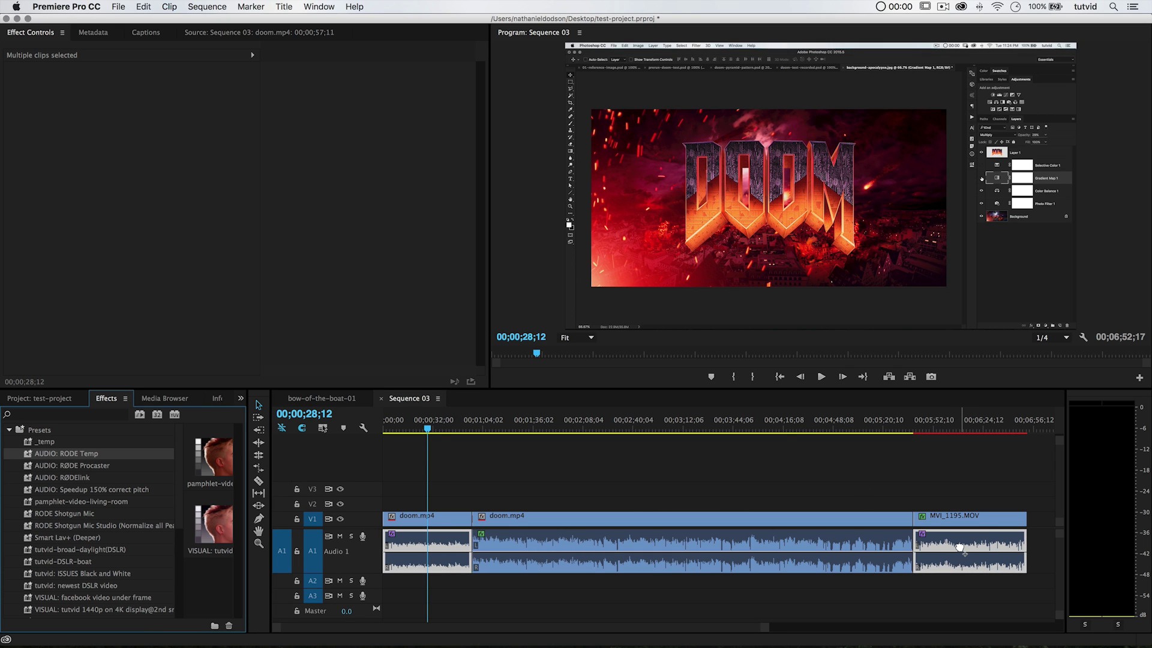